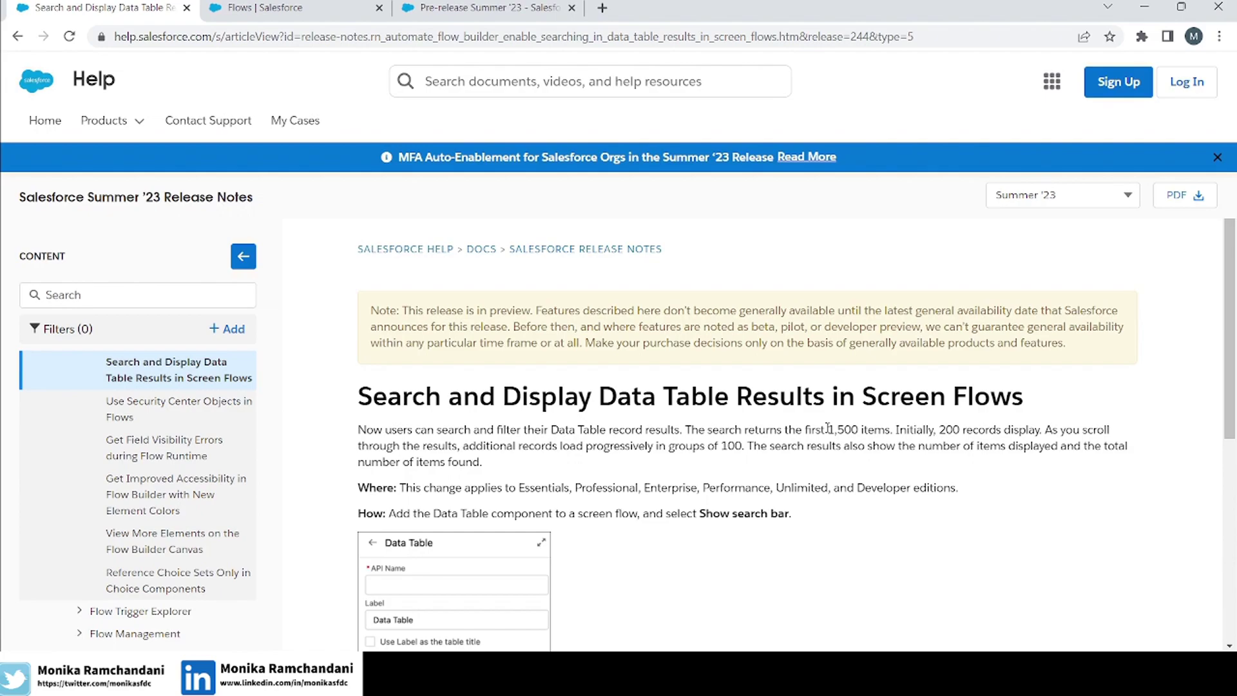
Read the release note's passage on Data Table search limits, initial record display, progressive loading and item counts
{"action": "left_click_drag", "start_coordinate": [827, 429], "coordinate": [860, 433]}
{"action": "left_click_drag", "start_coordinate": [895, 433], "coordinate": [1043, 431]}
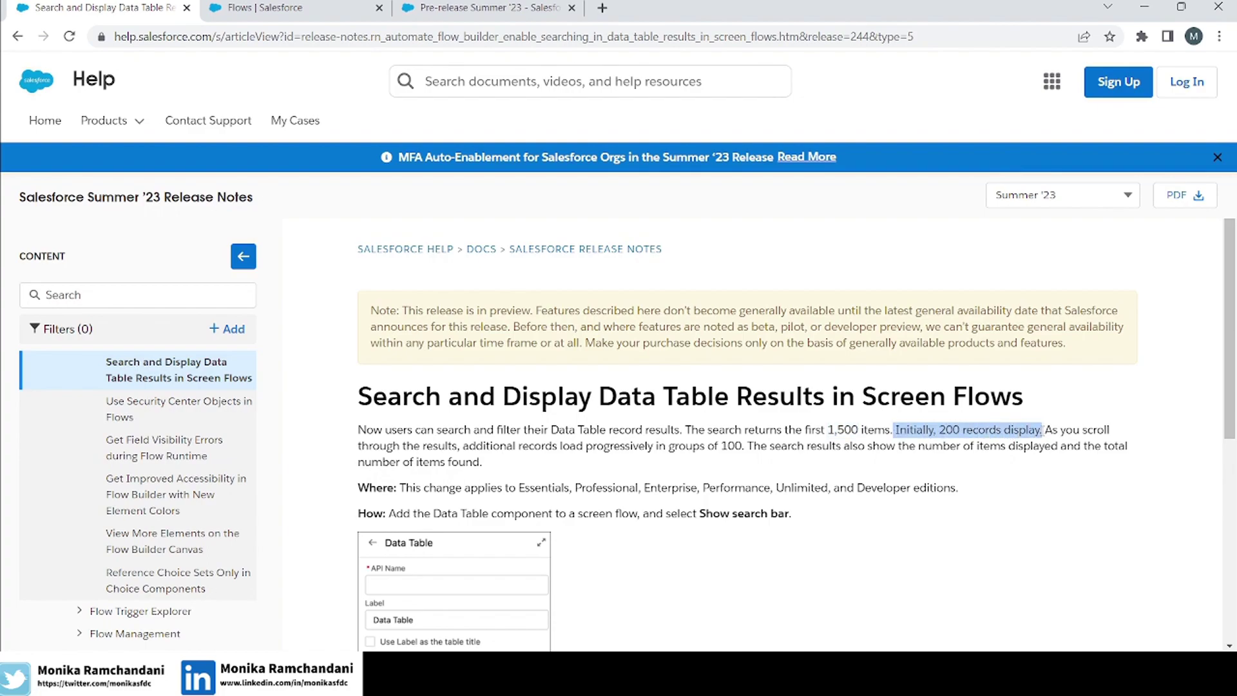
{"action": "left_click_drag", "start_coordinate": [463, 448], "coordinate": [741, 450]}
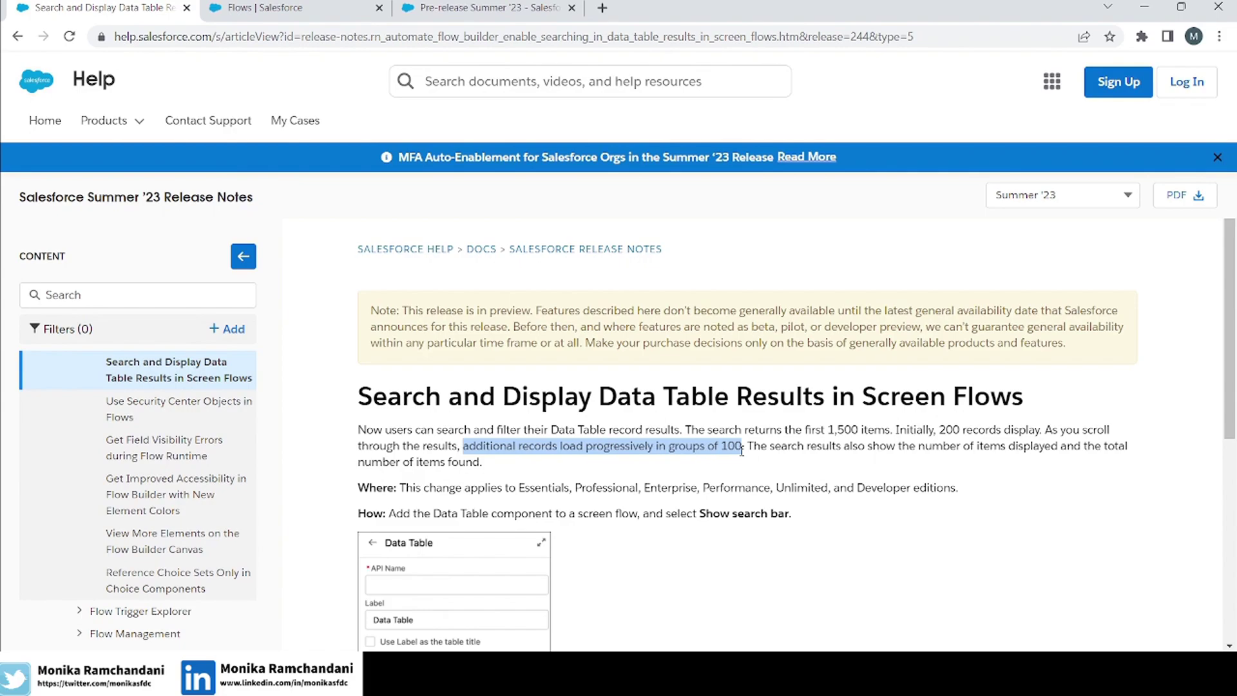
{"action": "left_click_drag", "start_coordinate": [821, 430], "coordinate": [890, 431]}
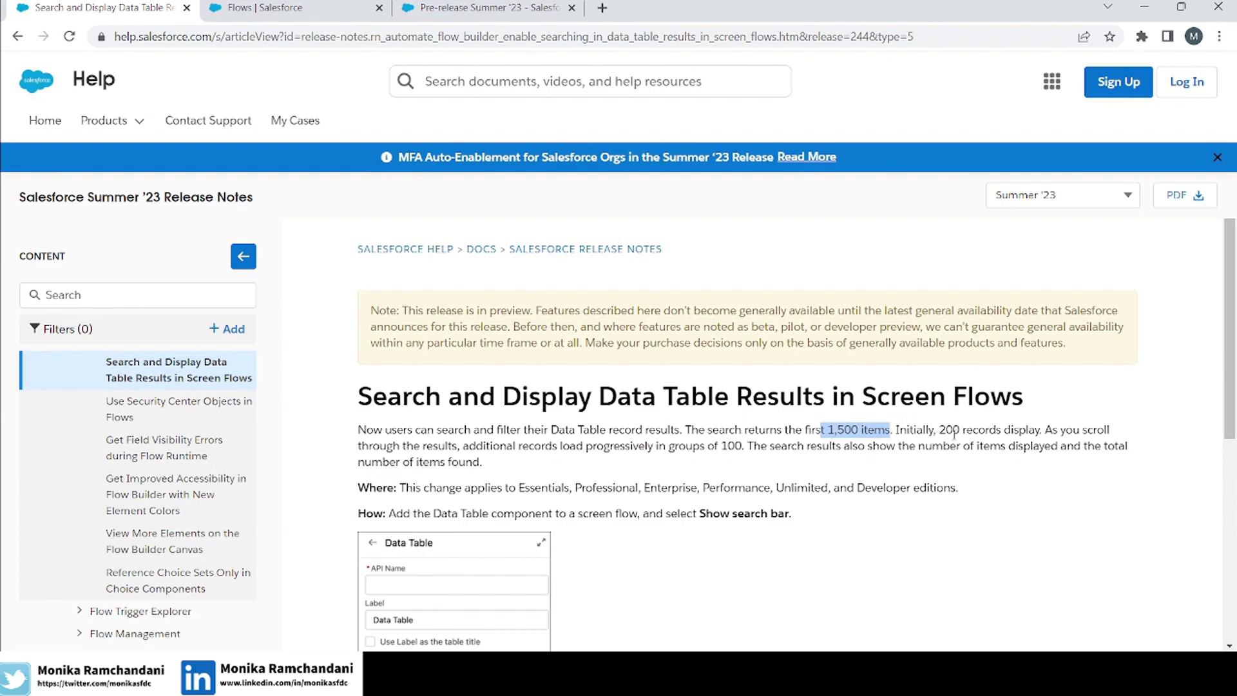
{"action": "left_click_drag", "start_coordinate": [939, 430], "coordinate": [955, 430]}
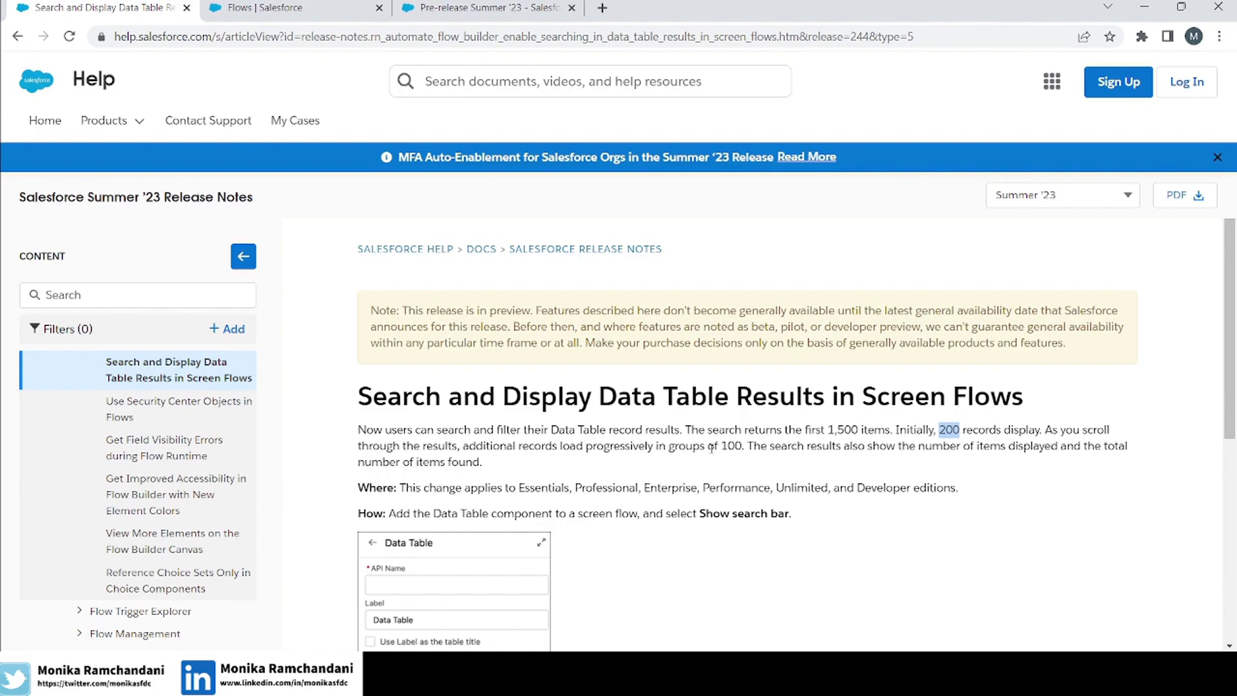
{"action": "left_click_drag", "start_coordinate": [389, 461], "coordinate": [482, 462]}
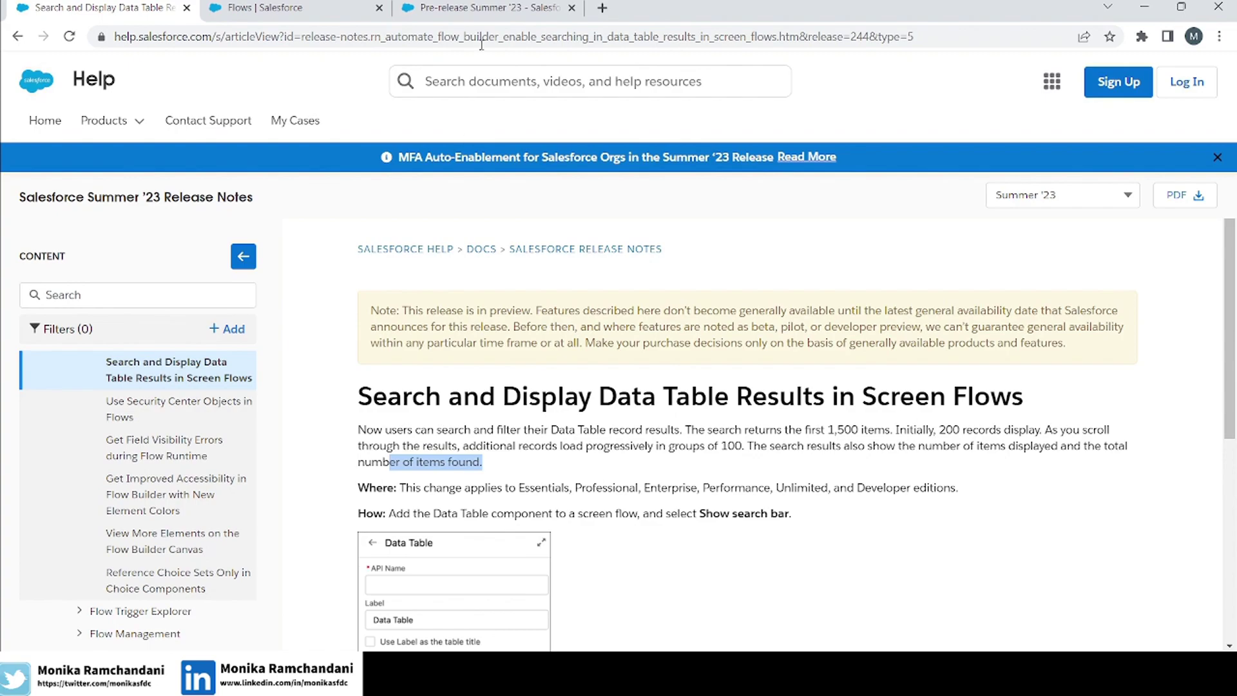
Review the Summer '23 Pre-Release sign-up page, including its web address and registration form
{"action": "left_click", "coordinate": [491, 9]}
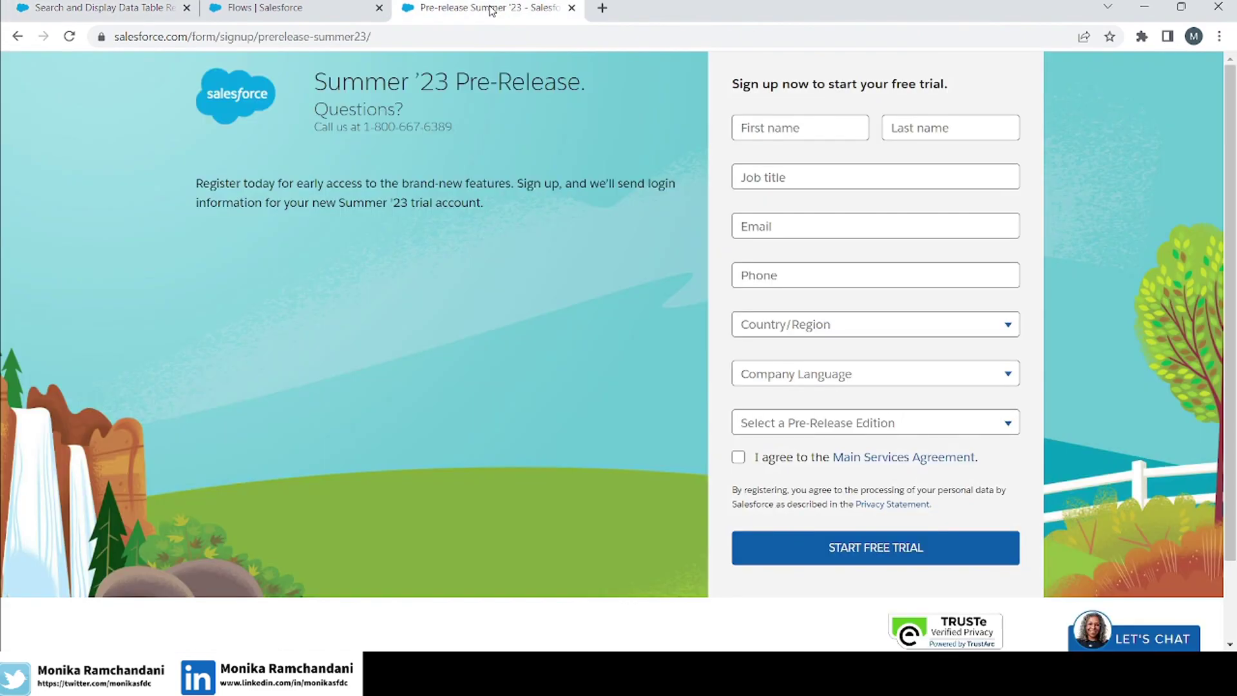
{"action": "left_click", "coordinate": [444, 36]}
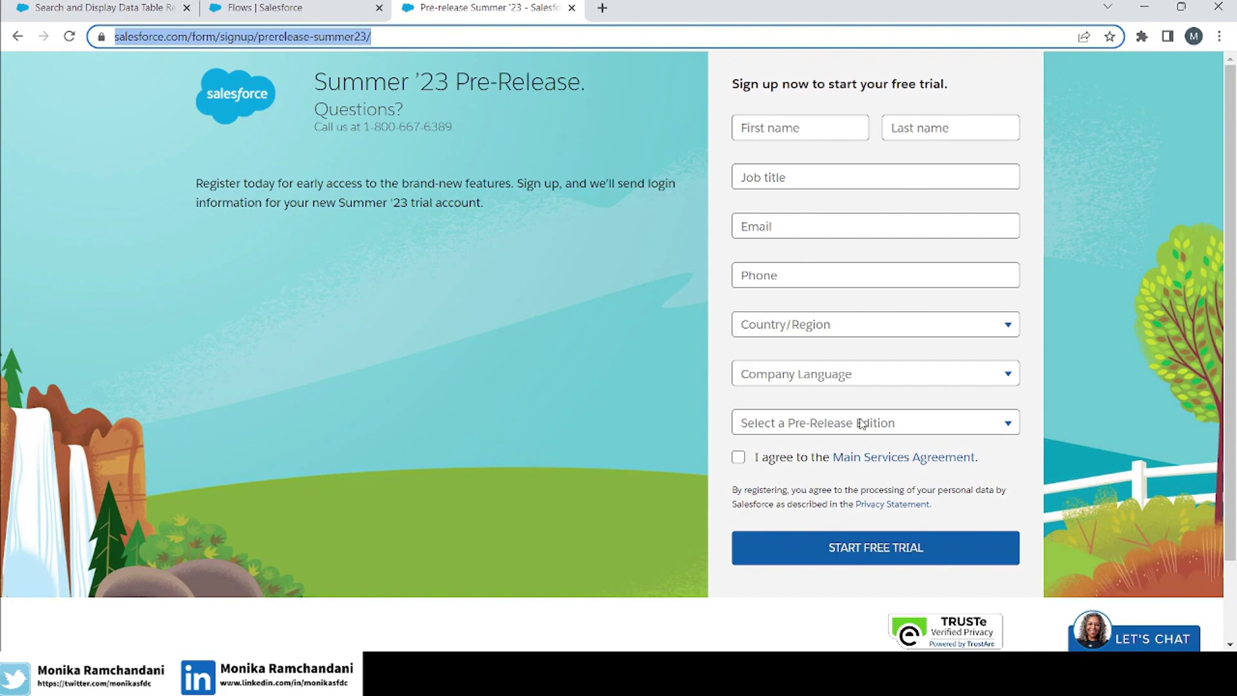
{"action": "left_click", "coordinate": [1231, 468]}
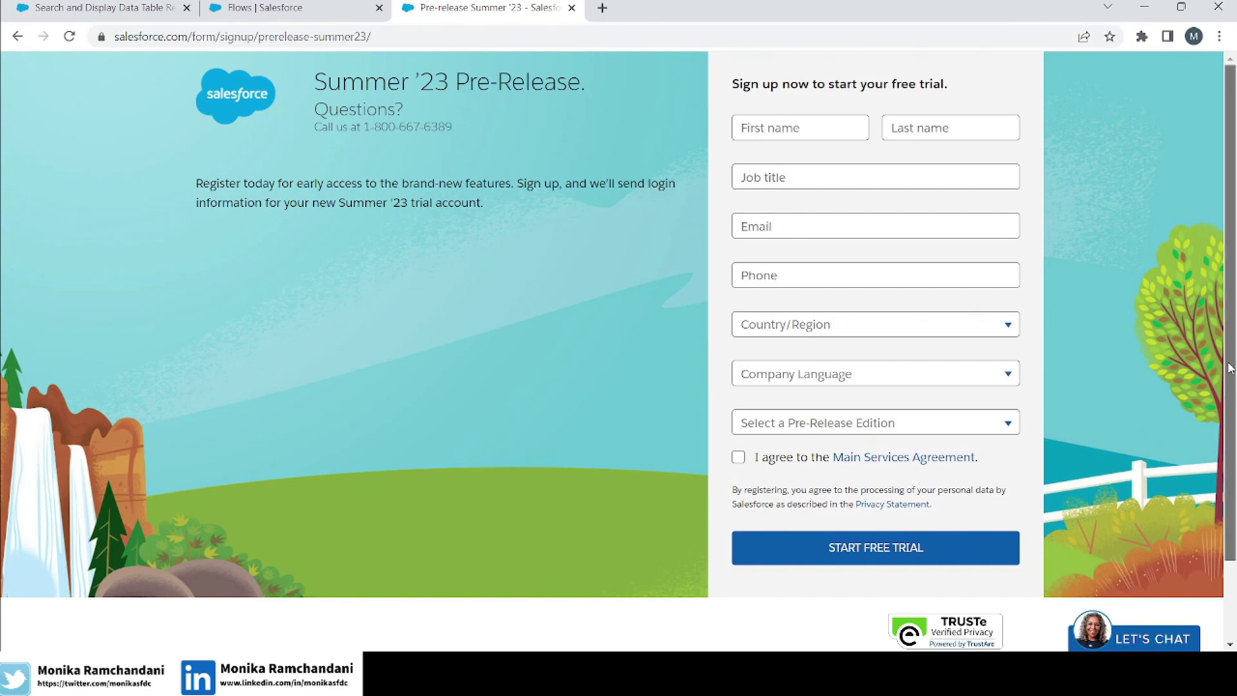
{"action": "scroll", "coordinate": [1231, 368], "scroll_direction": "down", "scroll_amount": 3}
{"action": "scroll", "coordinate": [1230, 368], "scroll_direction": "up", "scroll_amount": 3}
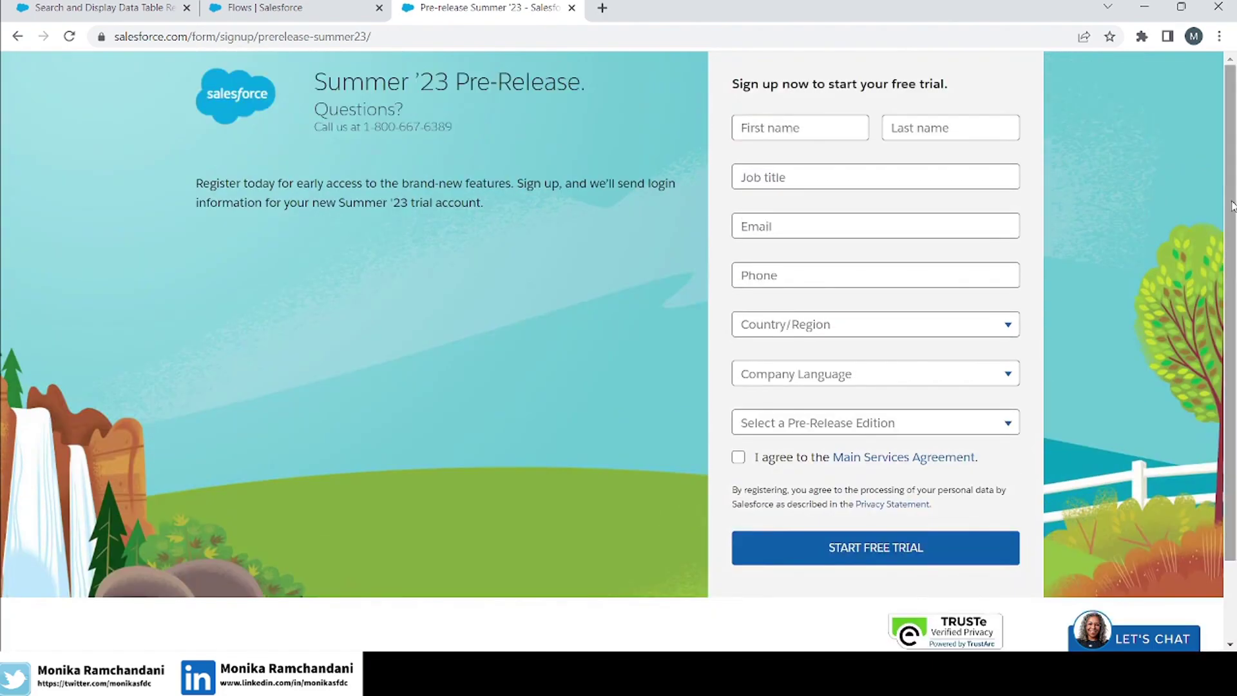
Create a new Screen Flow from the Flows setup page
{"action": "left_click", "coordinate": [297, 7]}
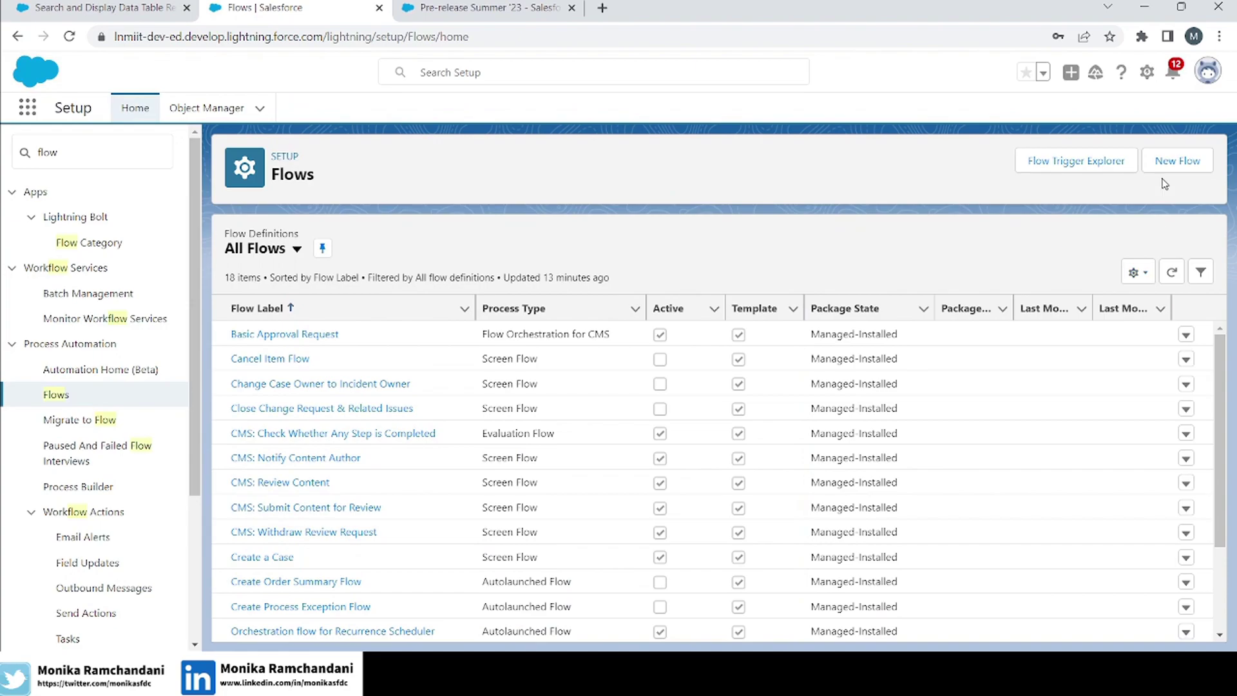
{"action": "left_click", "coordinate": [1177, 163]}
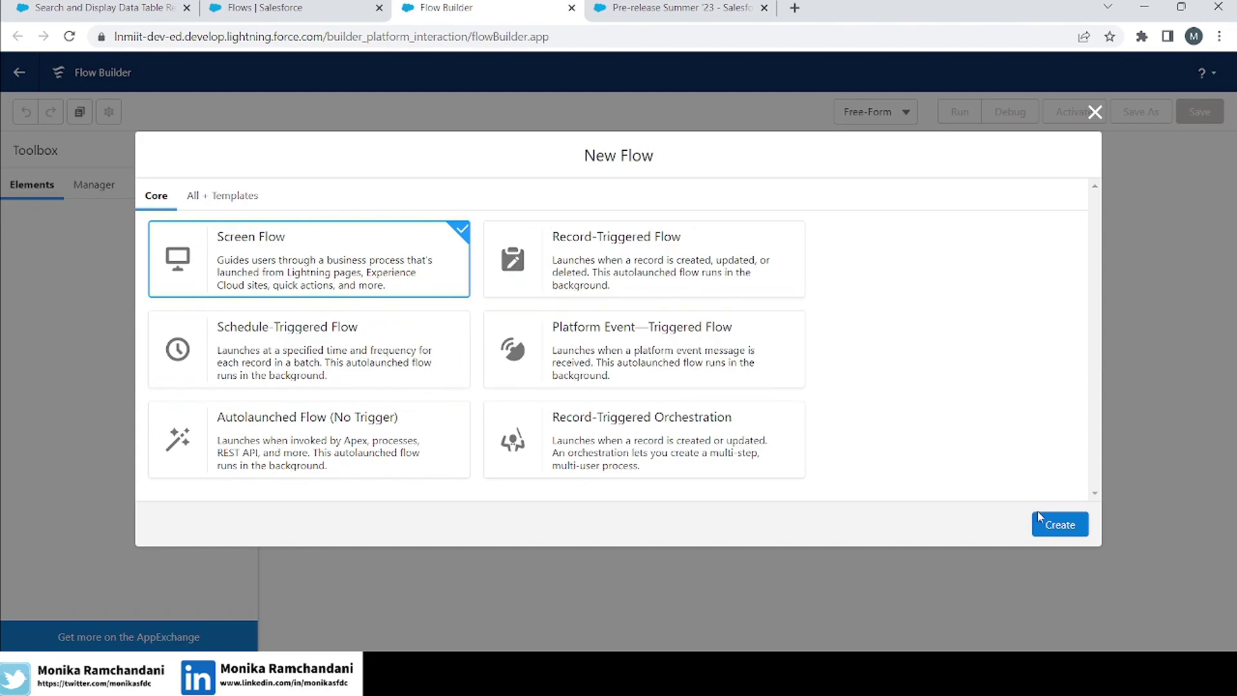
{"action": "left_click", "coordinate": [1057, 526]}
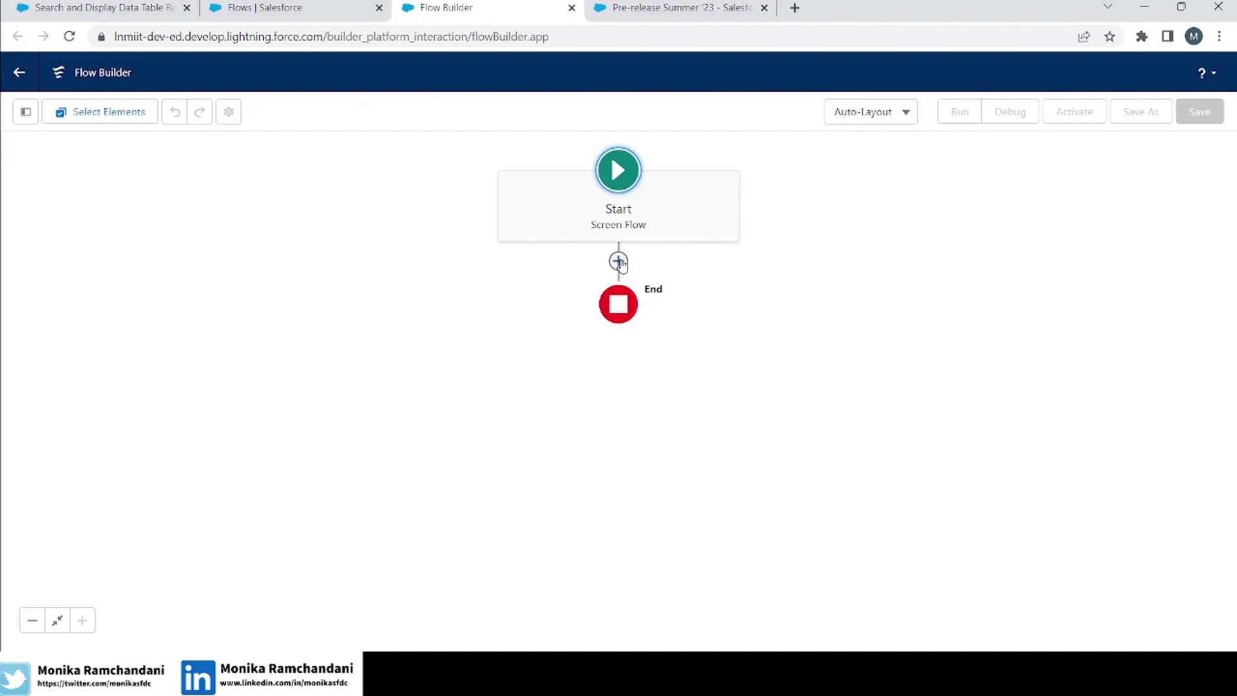
Add a Get Records element labelled "Get Accounts" after Start, using the Account object
{"action": "left_click", "coordinate": [619, 261]}
{"action": "type", "text": "get"}
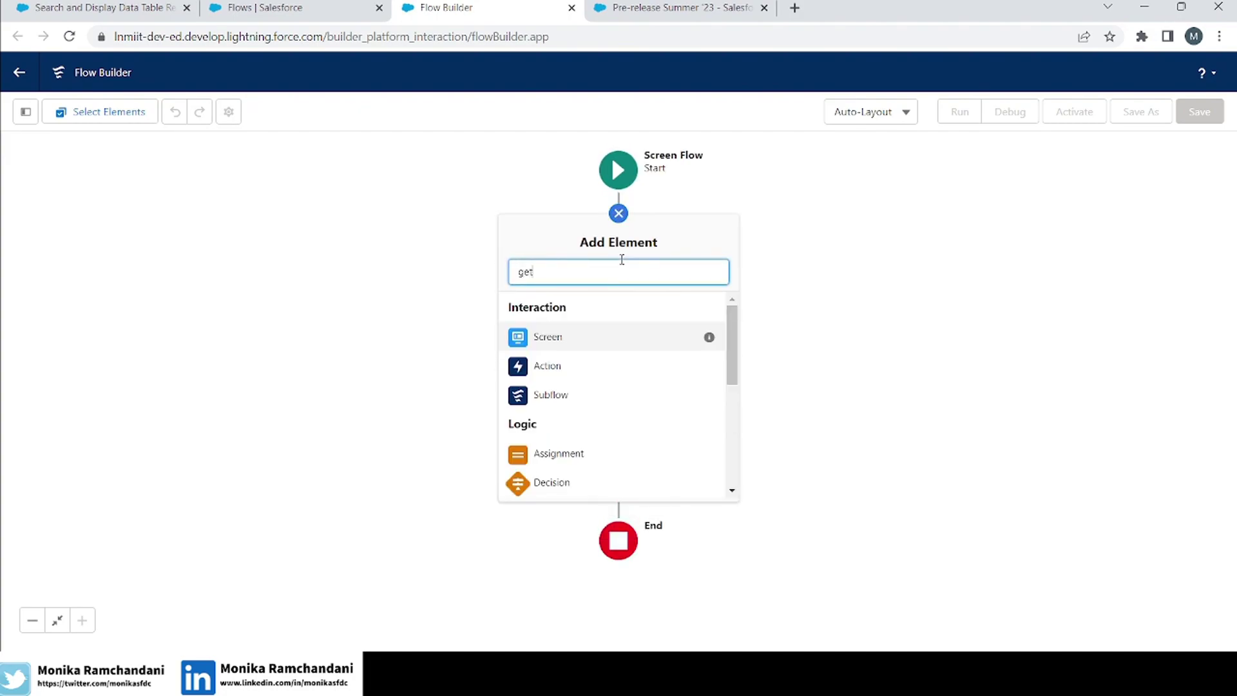
{"action": "left_click", "coordinate": [571, 308]}
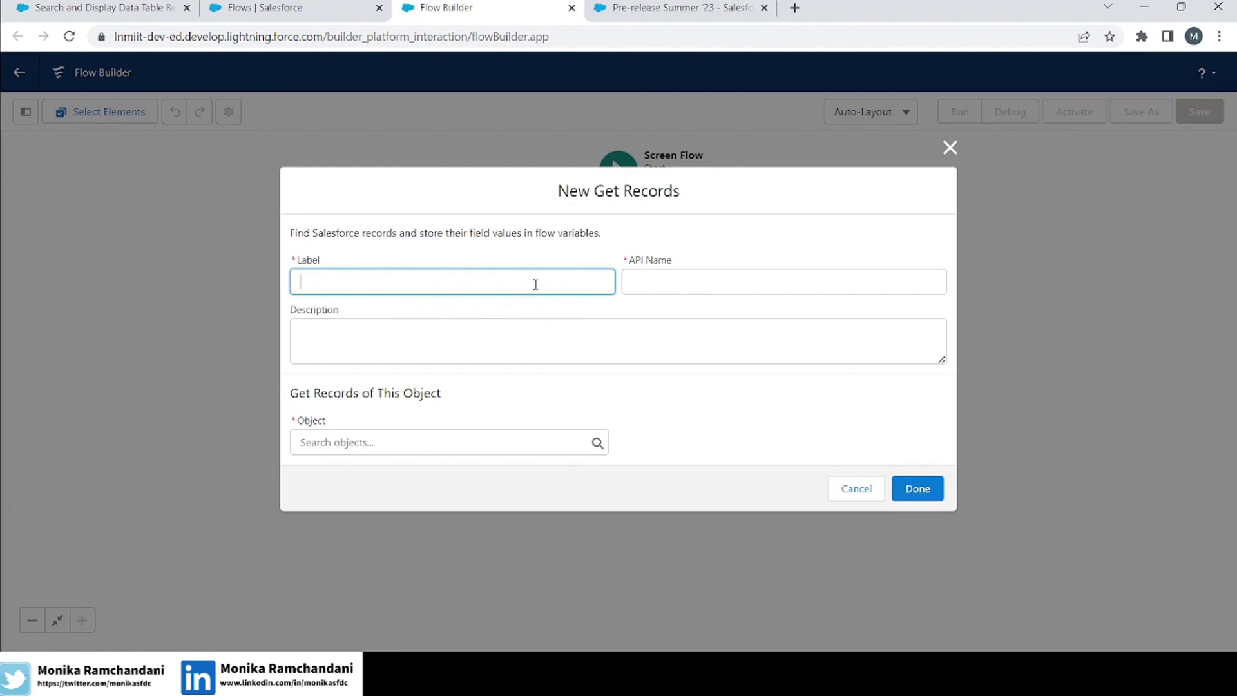
{"action": "type", "text": "Get Accounts"}
{"action": "key", "text": "Tab"}
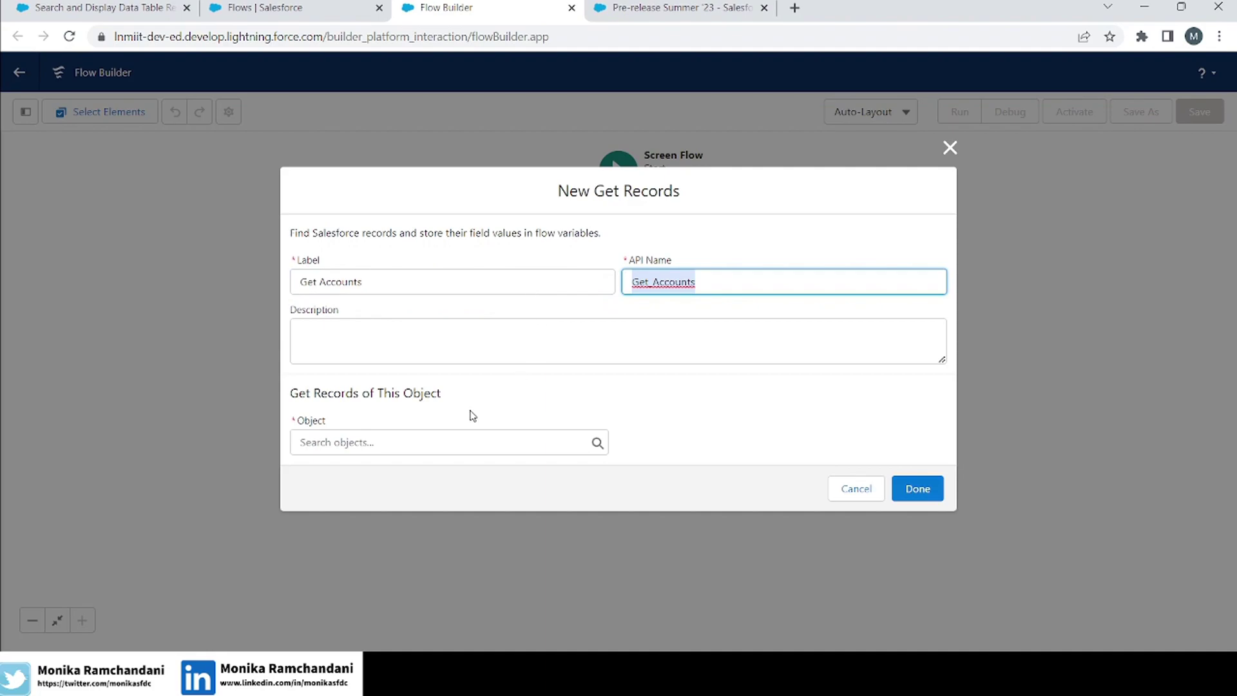
{"action": "left_click", "coordinate": [461, 438]}
{"action": "type", "text": "acc"}
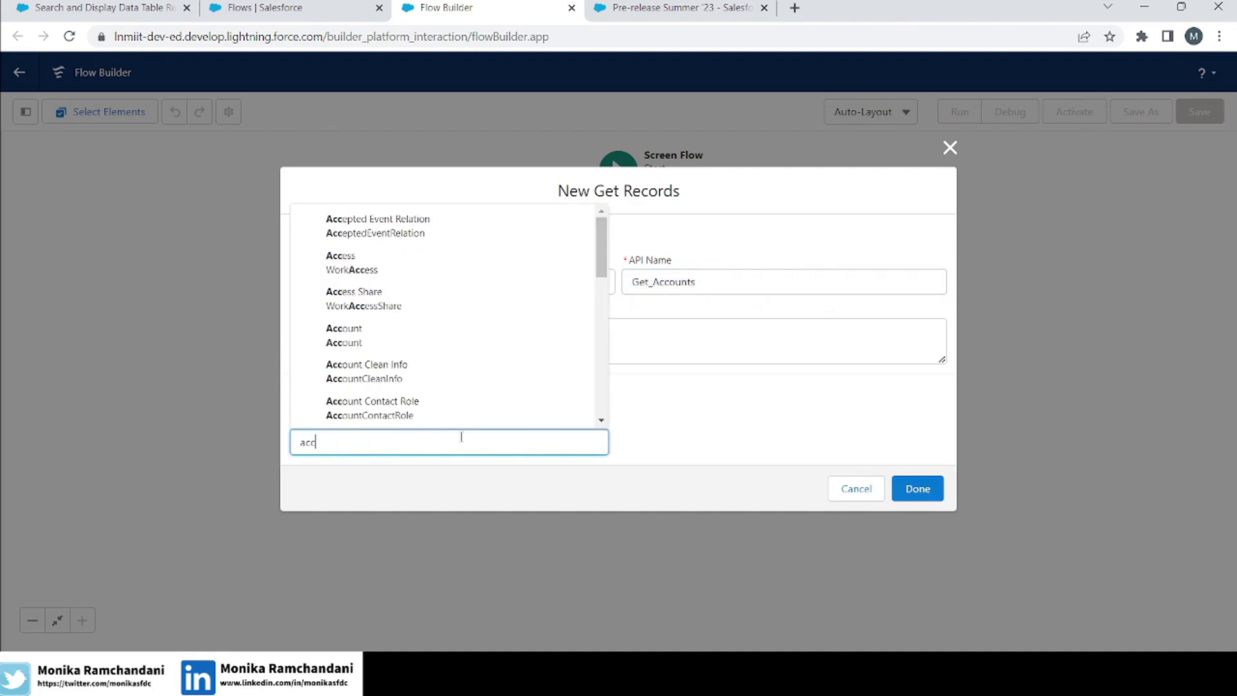
{"action": "left_click", "coordinate": [373, 350]}
Set Get Accounts to retrieve all Account records without conditions and store all records, and finish the element
{"action": "left_click_drag", "start_coordinate": [952, 275], "coordinate": [964, 378]}
{"action": "left_click", "coordinate": [437, 269]}
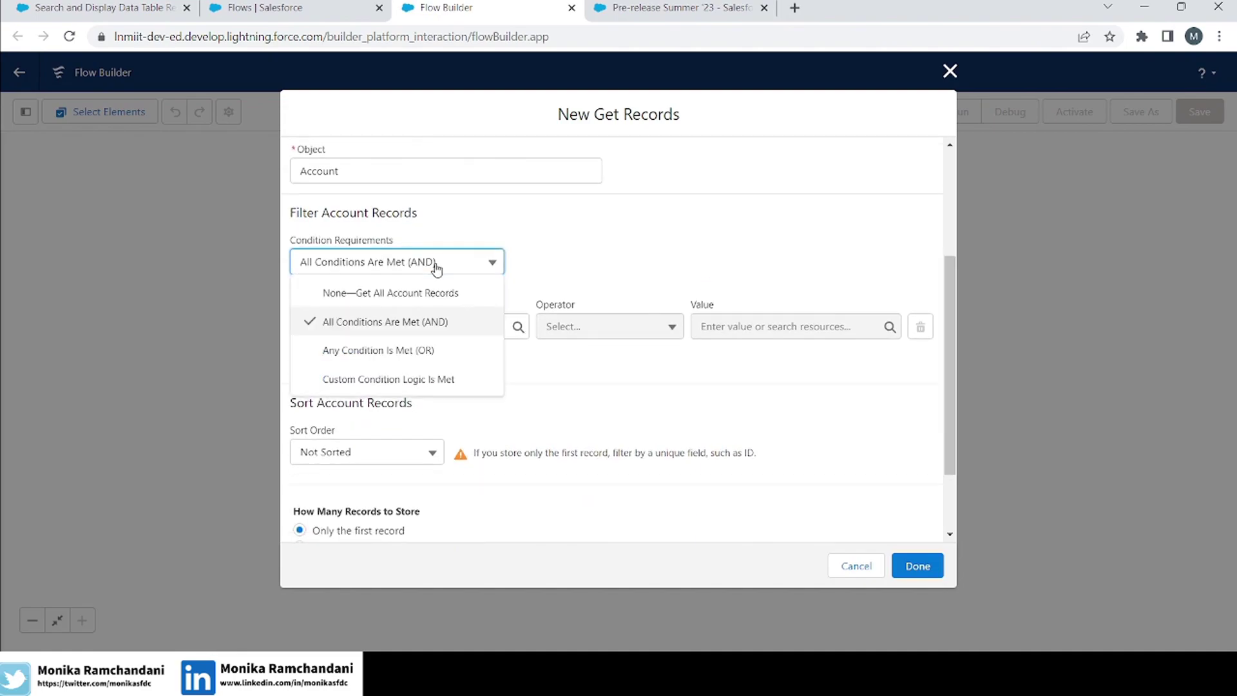
{"action": "left_click", "coordinate": [395, 295]}
{"action": "left_click", "coordinate": [345, 488]}
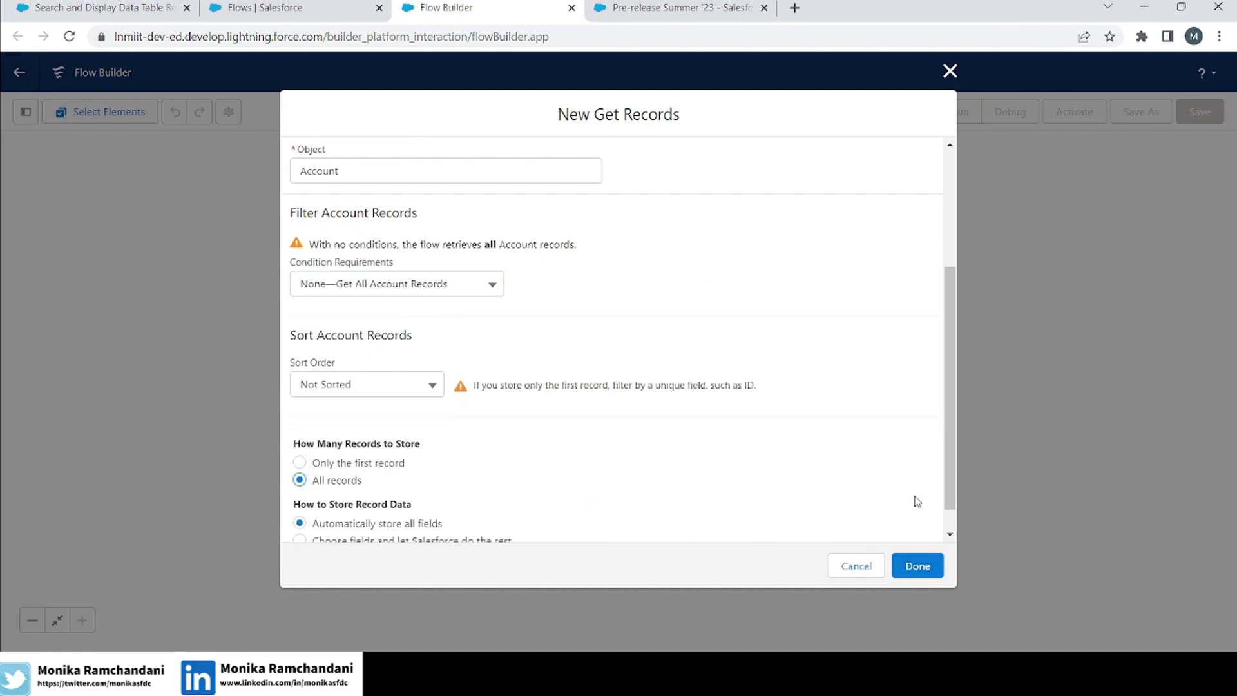
{"action": "left_click", "coordinate": [912, 567]}
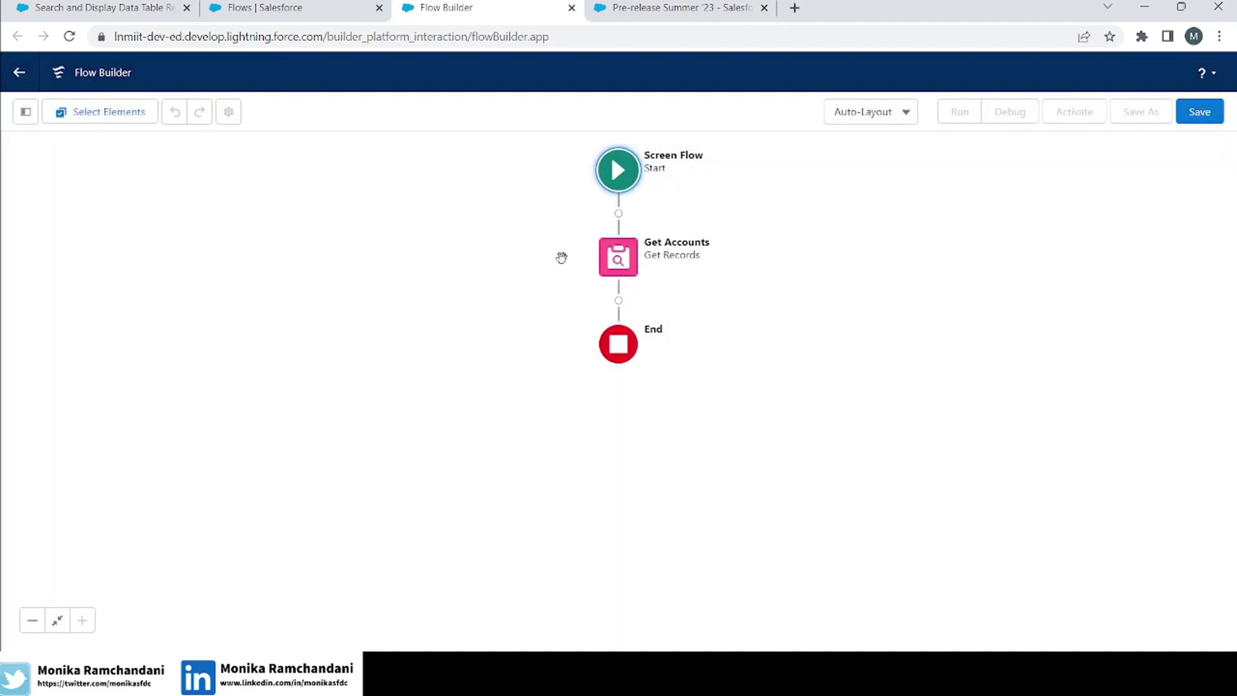
Add a Screen element after Get Accounts and place a Data Table on it with the API name "AccountTable"
{"action": "left_click", "coordinate": [618, 301]}
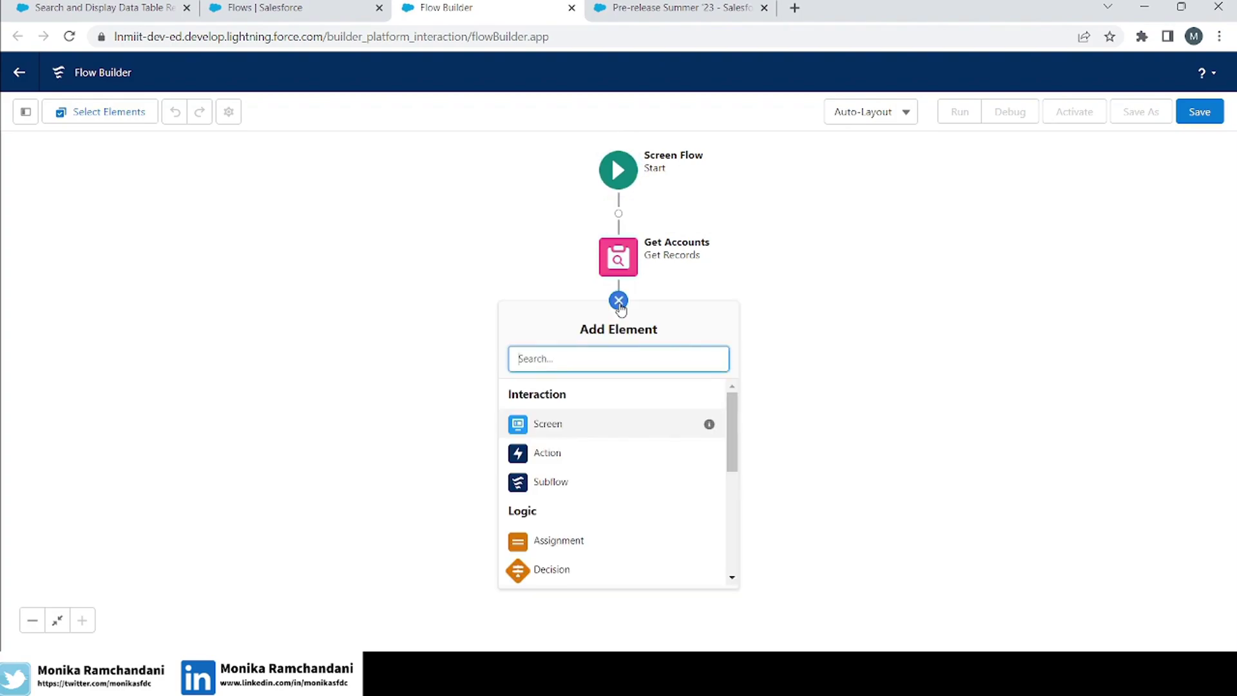
{"action": "left_click", "coordinate": [549, 425]}
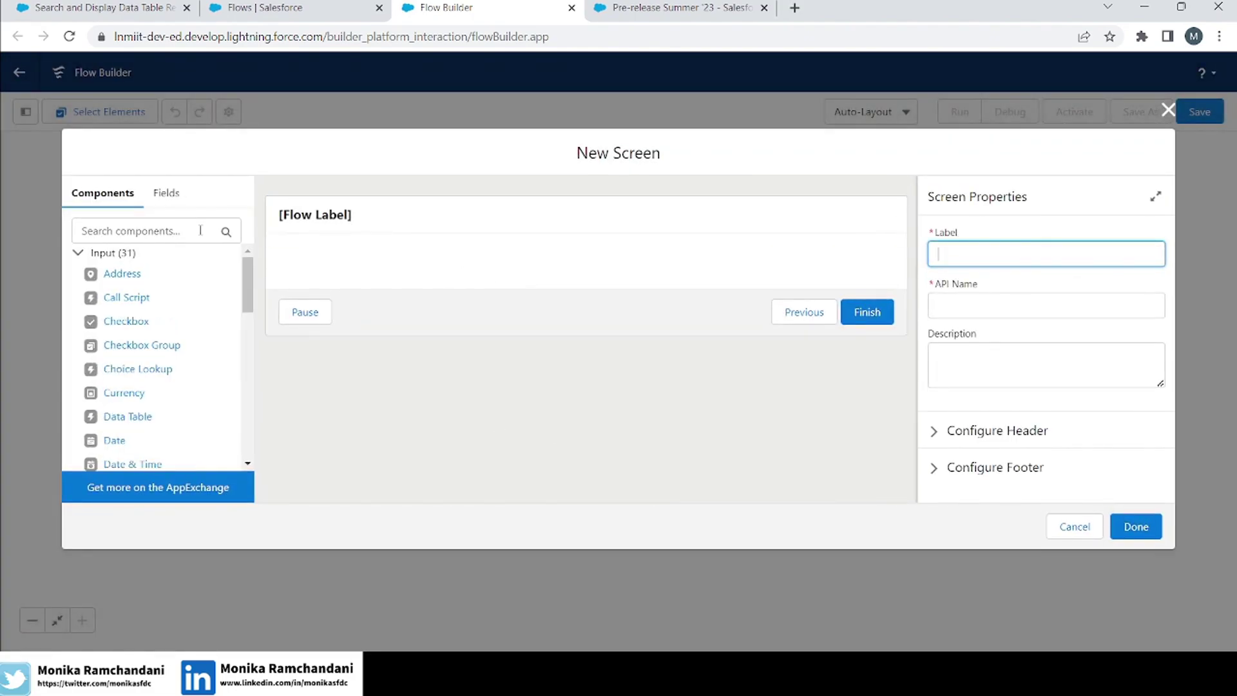
{"action": "left_click_drag", "start_coordinate": [122, 424], "coordinate": [331, 269]}
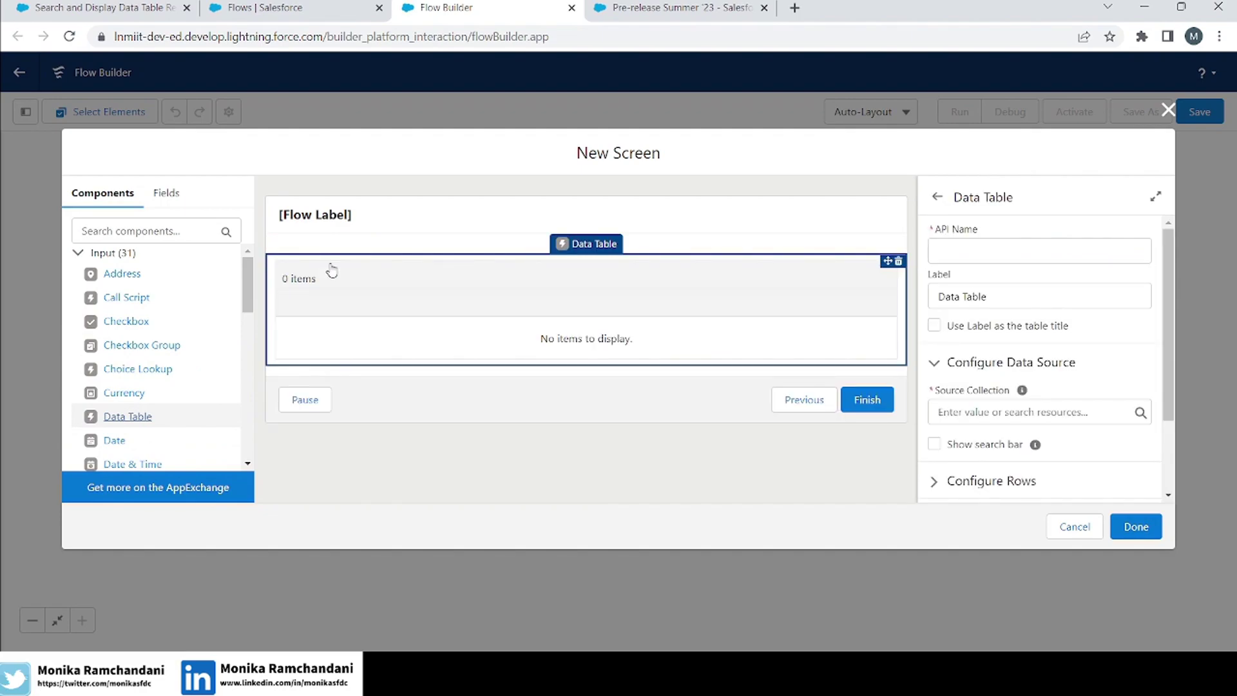
{"action": "left_click", "coordinate": [960, 248]}
{"action": "type", "text": "AccountTable"}
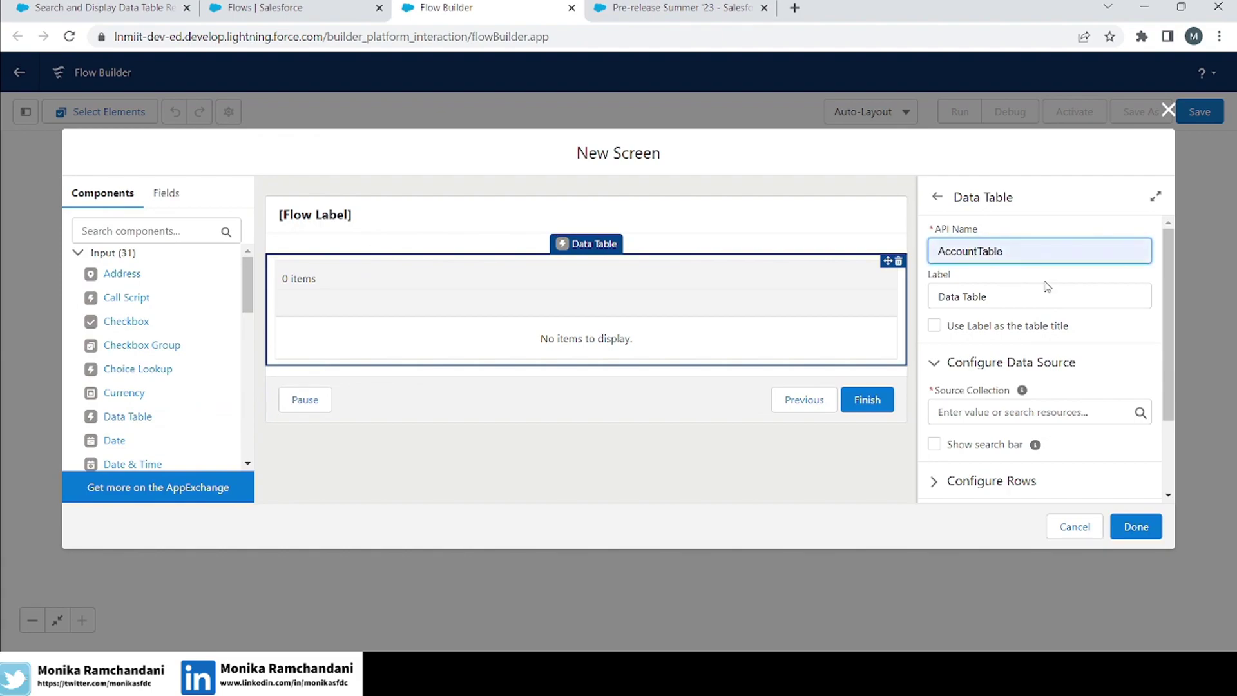
Set the data table's source collection to Accounts from Get_Accounts and enable its search bar
{"action": "left_click", "coordinate": [1034, 410]}
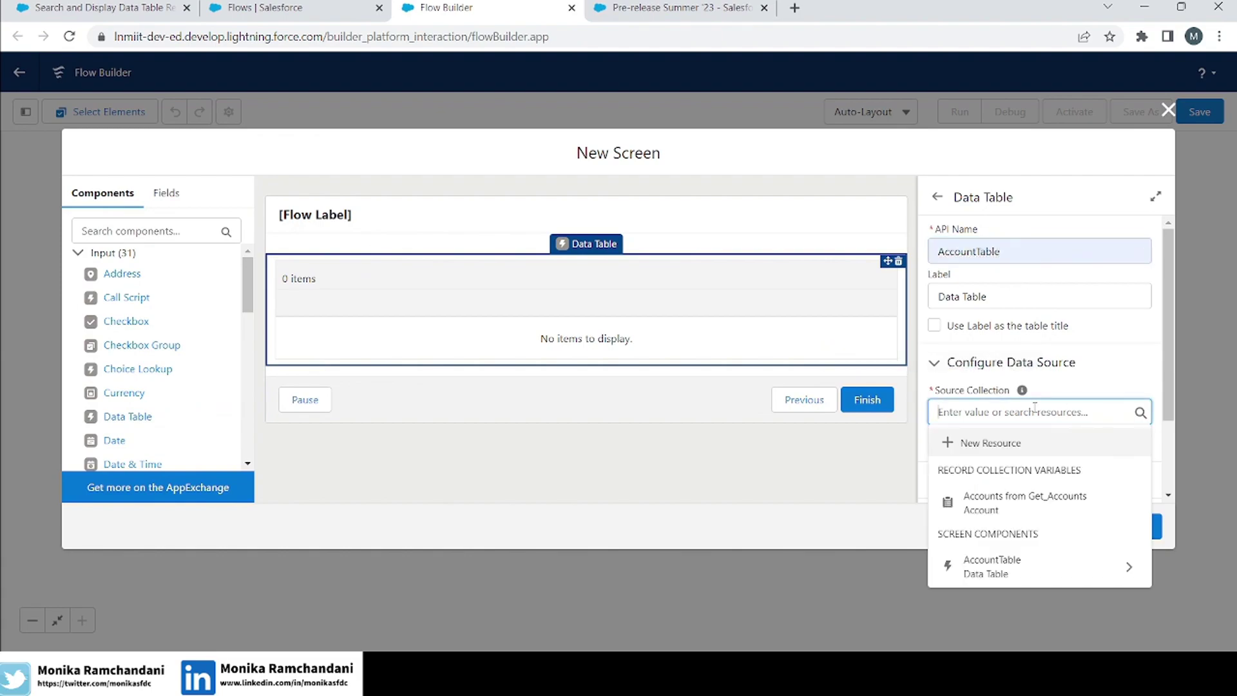
{"action": "left_click", "coordinate": [981, 510]}
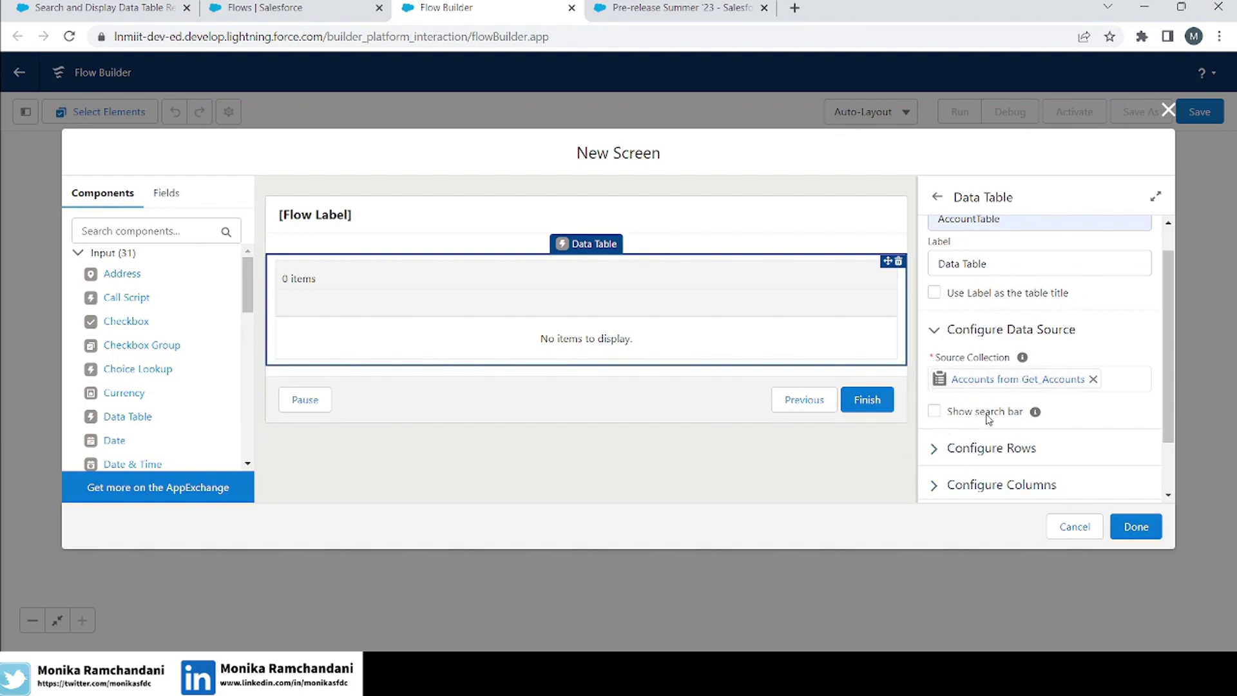
{"action": "mouse_move", "coordinate": [1035, 413]}
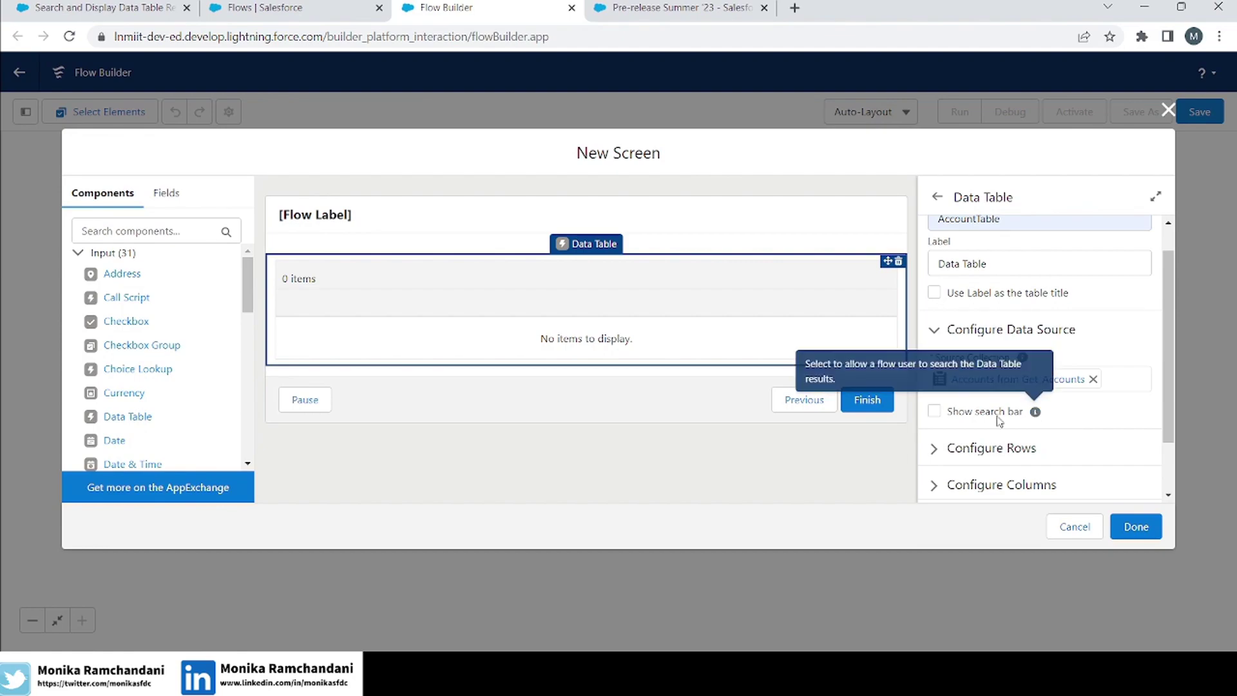
{"action": "left_click", "coordinate": [934, 411]}
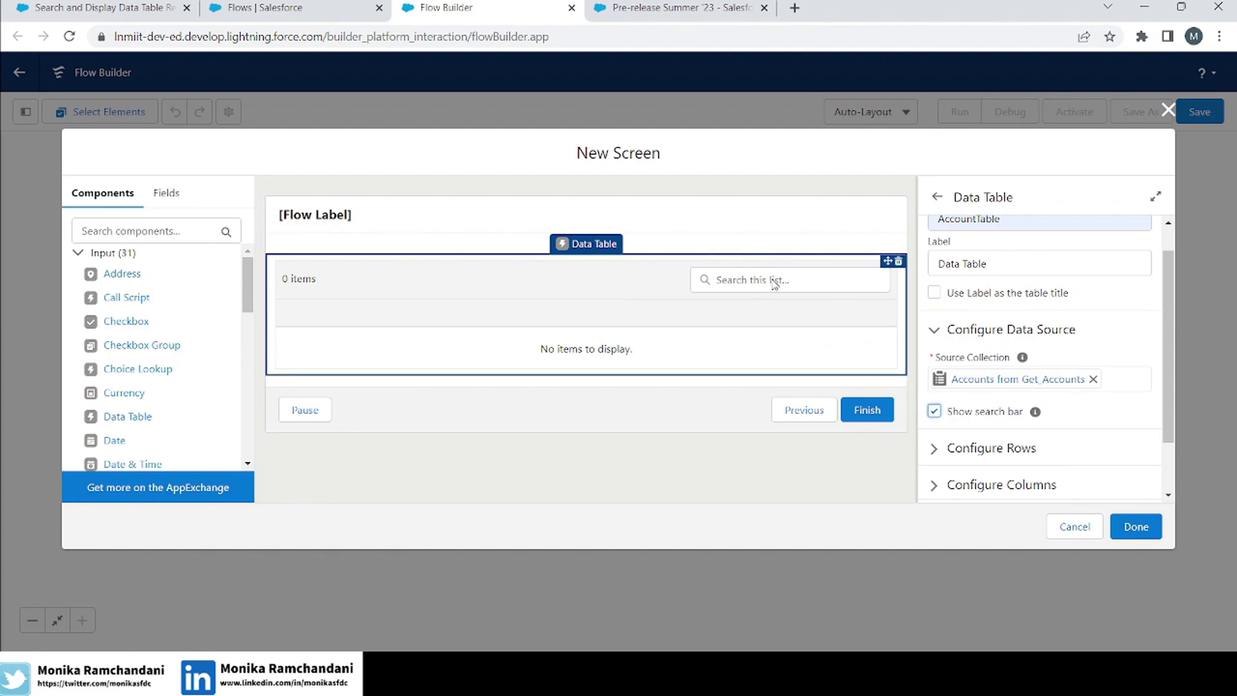
Label the screen "Data Table Screen" with the API name Data_Table_Screen
{"action": "left_click", "coordinate": [655, 226]}
{"action": "left_click", "coordinate": [990, 255]}
{"action": "type", "text": "Data Table Screen"}
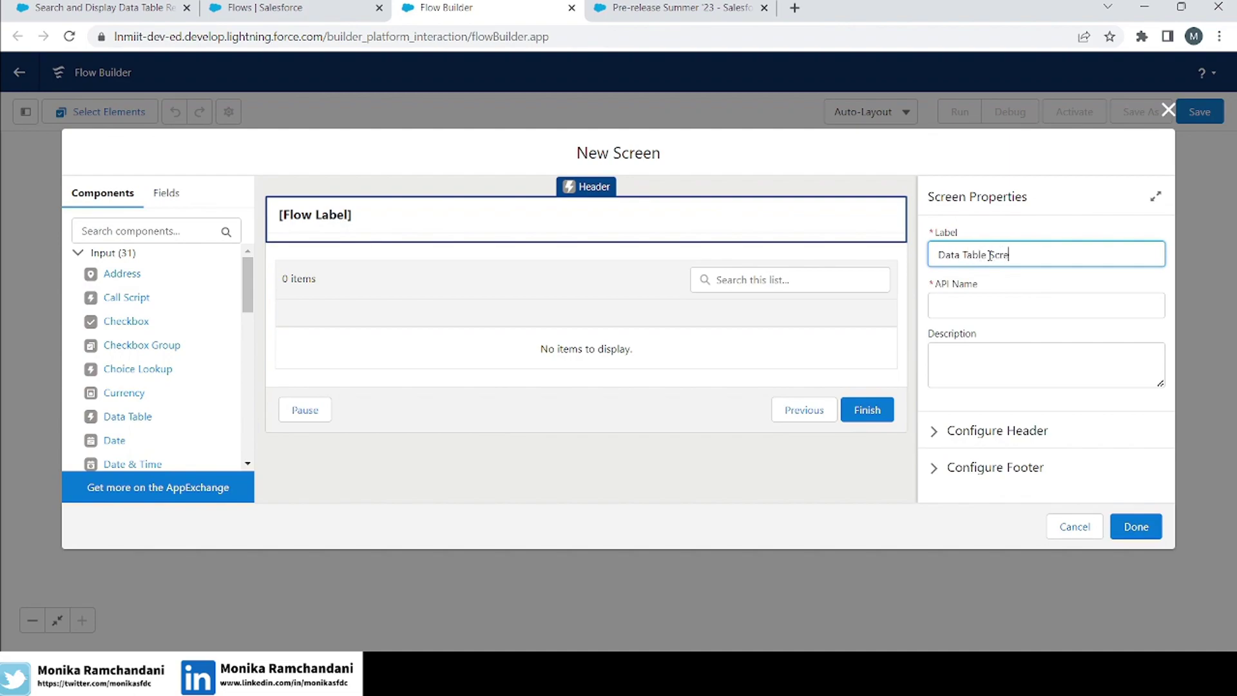
{"action": "key", "text": "Tab"}
Set the data table's row selection mode to View only
{"action": "left_click", "coordinate": [711, 359]}
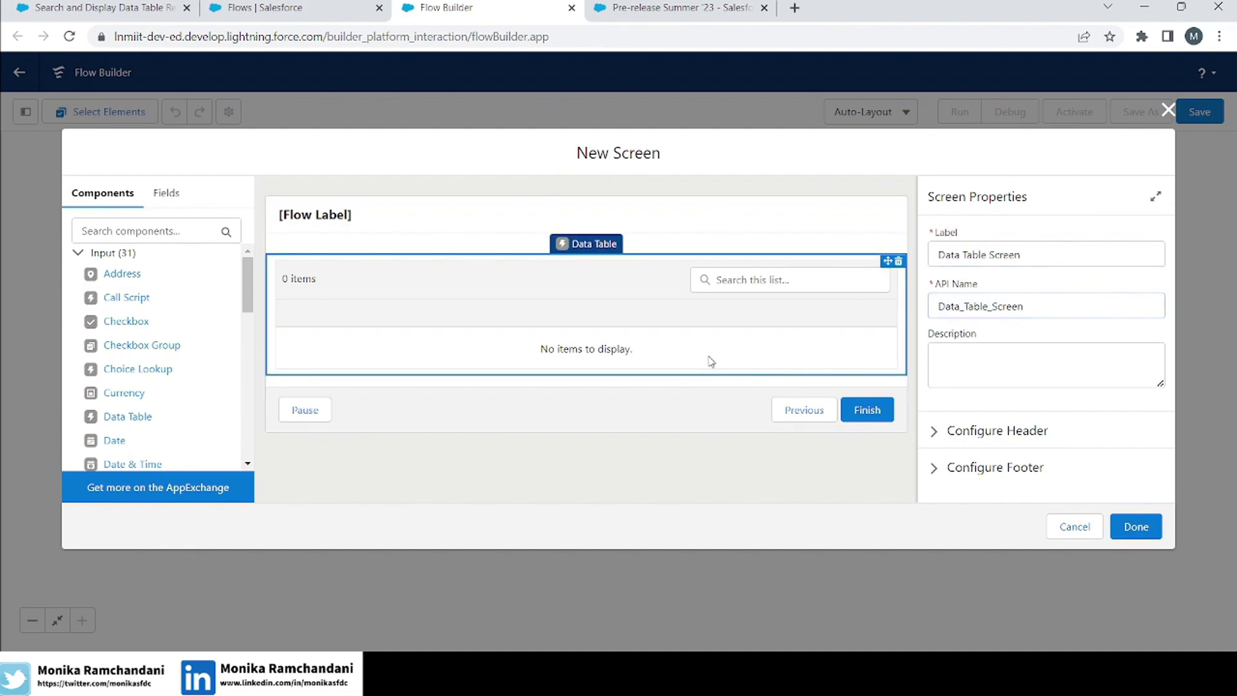
{"action": "left_click_drag", "start_coordinate": [1168, 387], "coordinate": [1191, 463]}
{"action": "left_click", "coordinate": [934, 385]}
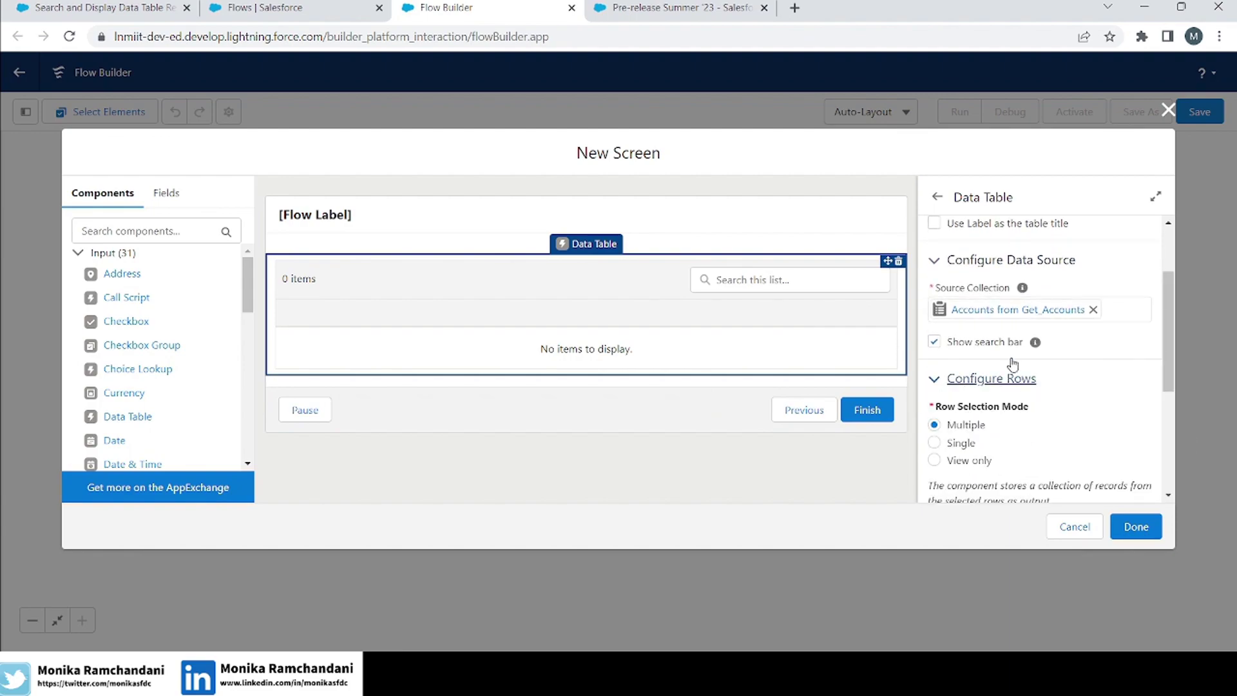
{"action": "left_click_drag", "start_coordinate": [1176, 354], "coordinate": [1178, 397]}
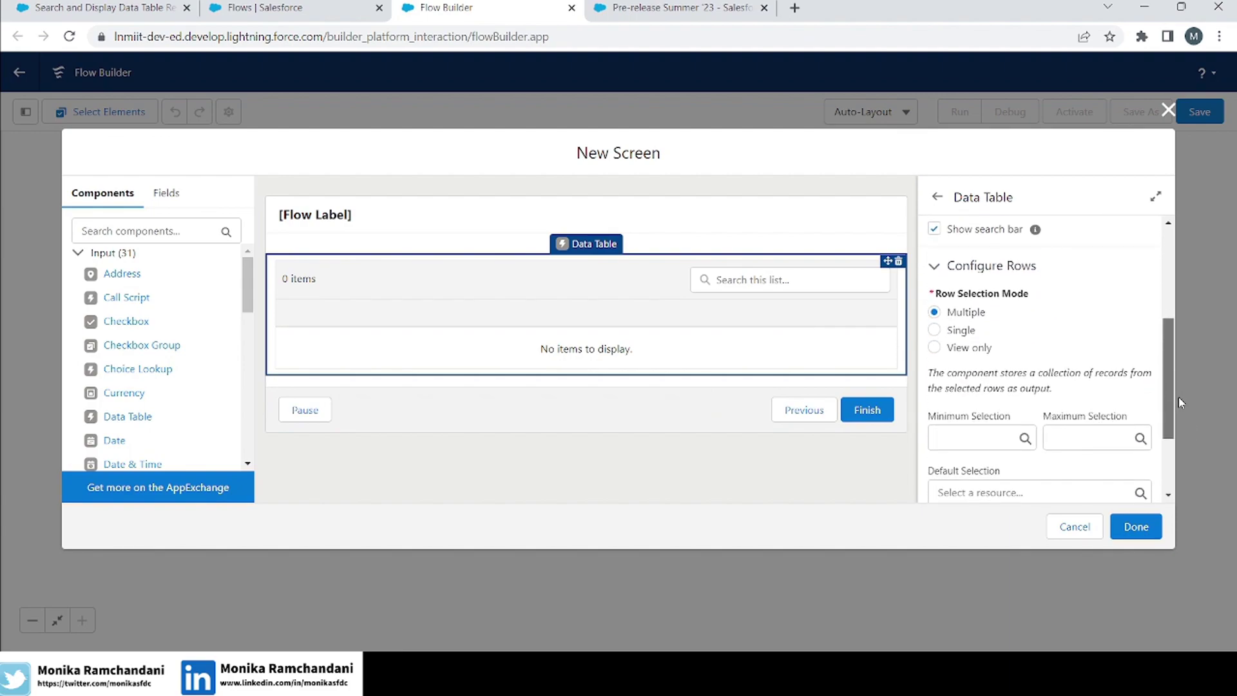
{"action": "left_click", "coordinate": [934, 348]}
Add a column to the data table using the Account Name field as its source
{"action": "left_click", "coordinate": [973, 415]}
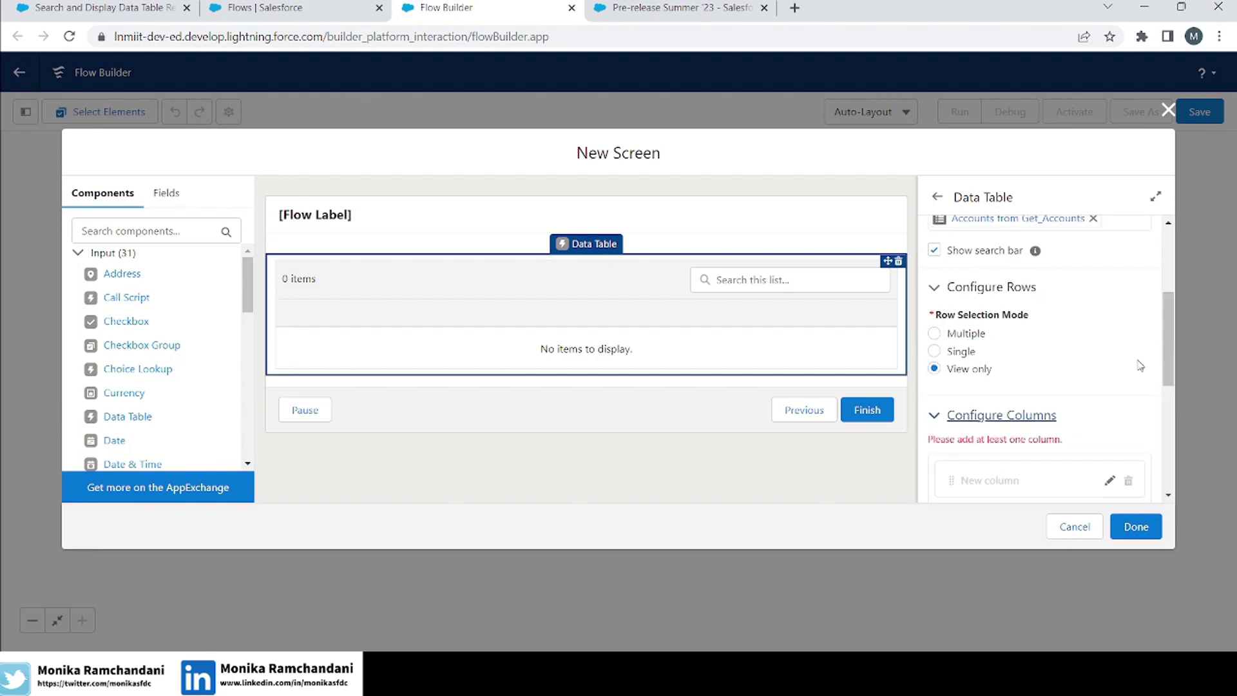
{"action": "left_click_drag", "start_coordinate": [1172, 348], "coordinate": [1173, 407]}
{"action": "left_click", "coordinate": [979, 374]}
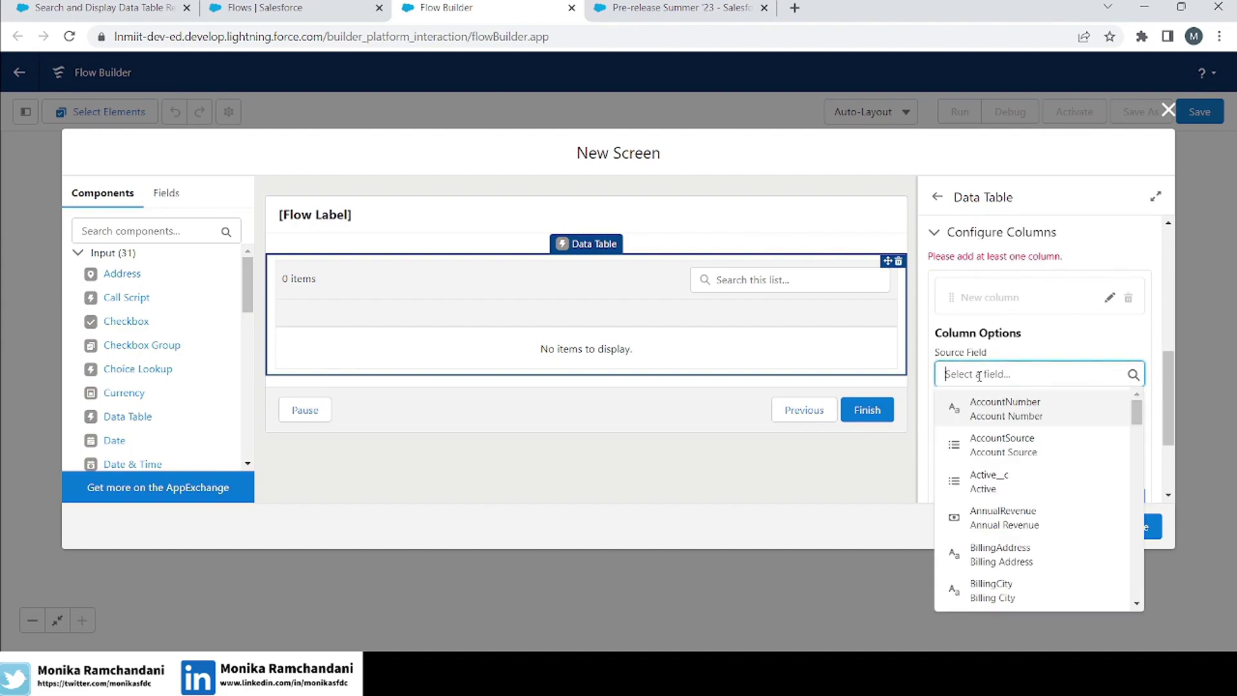
{"action": "type", "text": "name"}
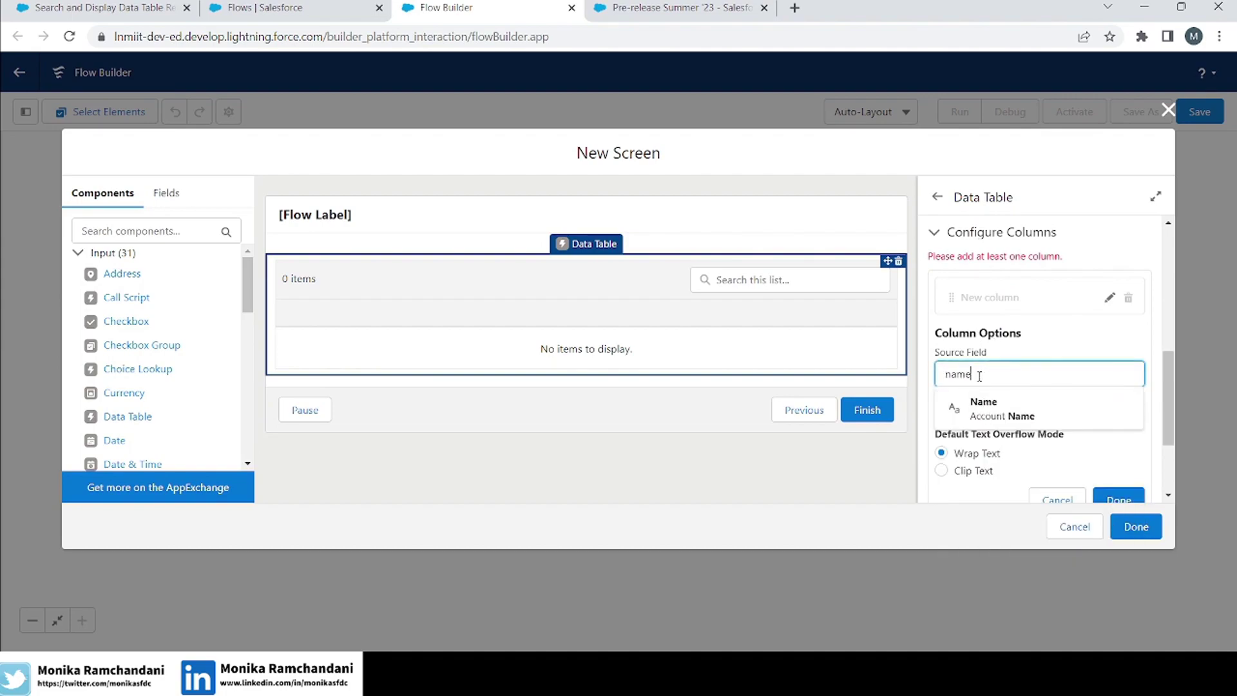
{"action": "left_click", "coordinate": [984, 408]}
{"action": "left_click", "coordinate": [1121, 501]}
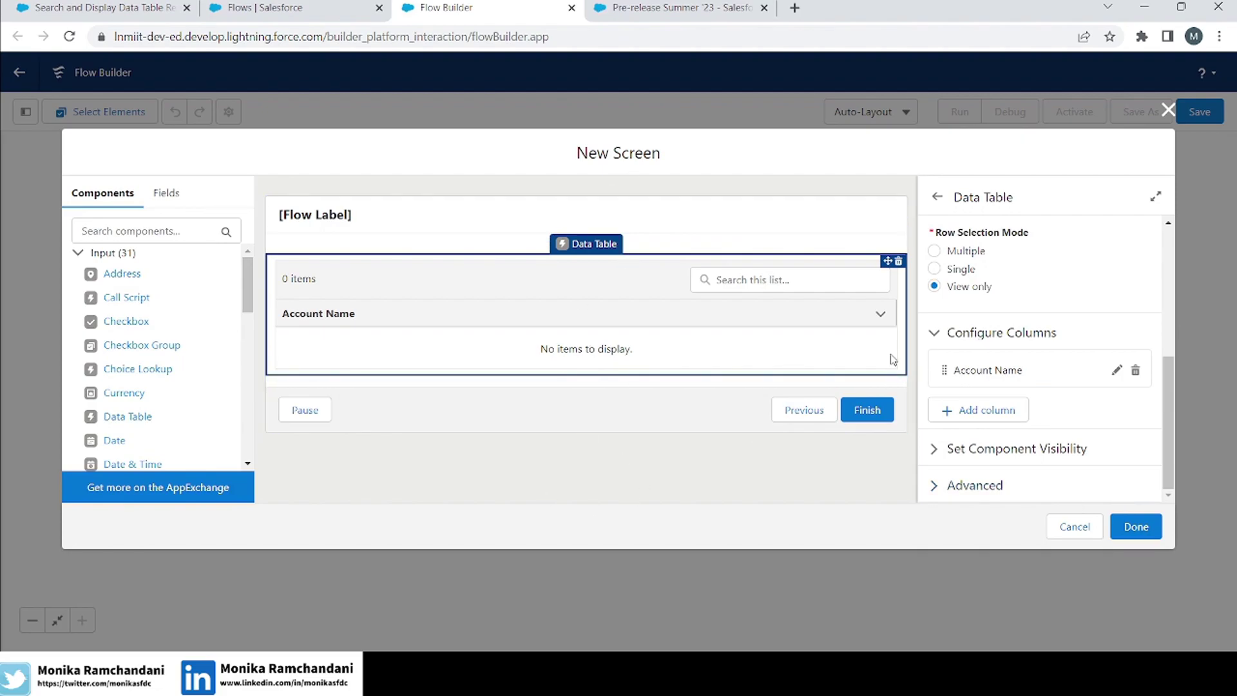
Finish the data table screen and save the flow as "Data Table Search Bar" with the API name Data_Table_Search_Bar
{"action": "left_click", "coordinate": [1137, 526]}
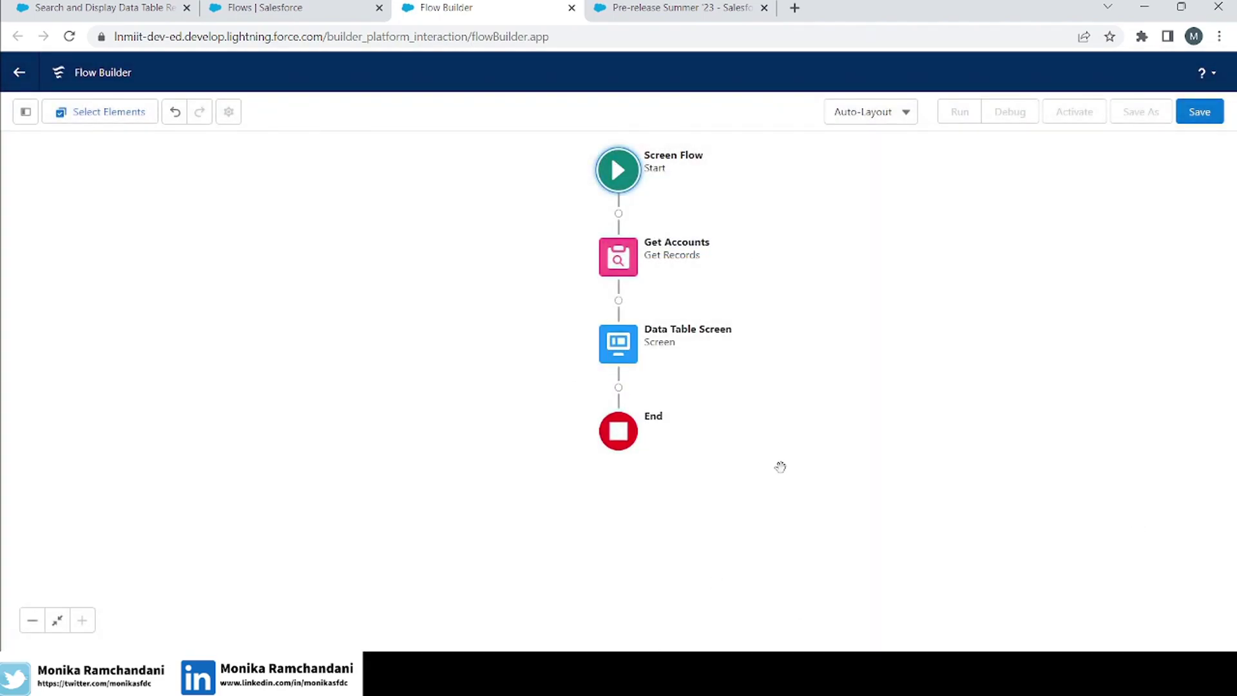
{"action": "left_click", "coordinate": [1197, 115]}
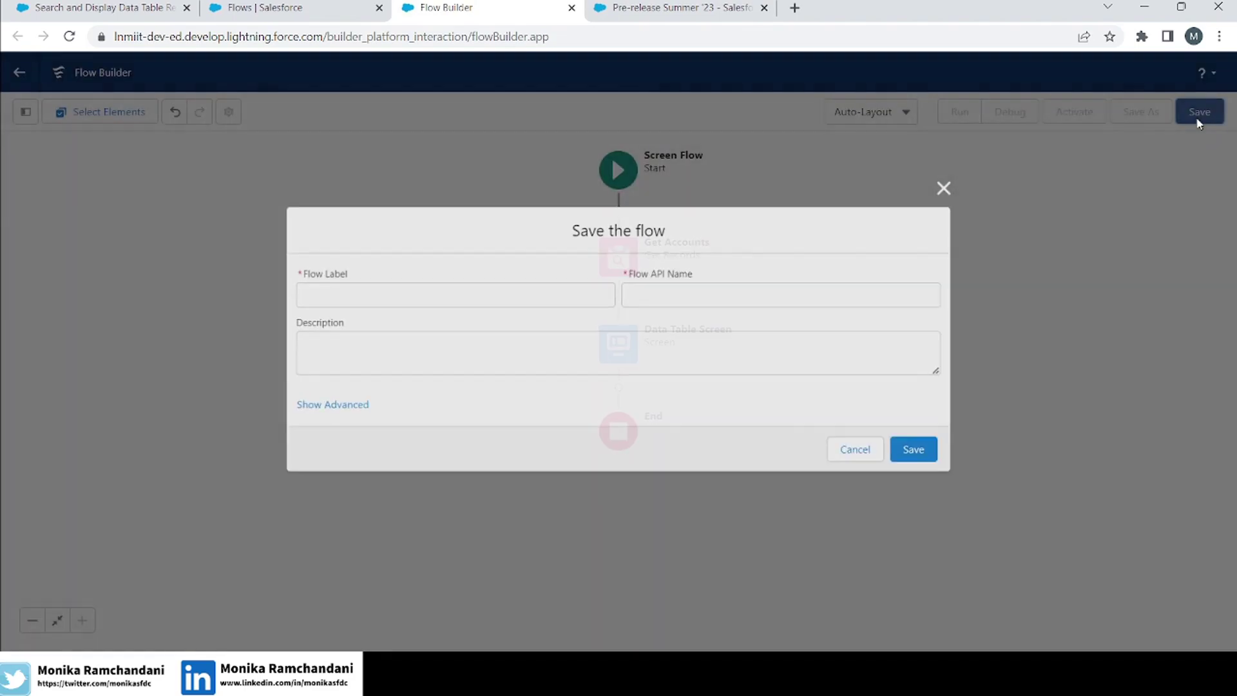
{"action": "left_click", "coordinate": [461, 301]}
{"action": "type", "text": "Data "}
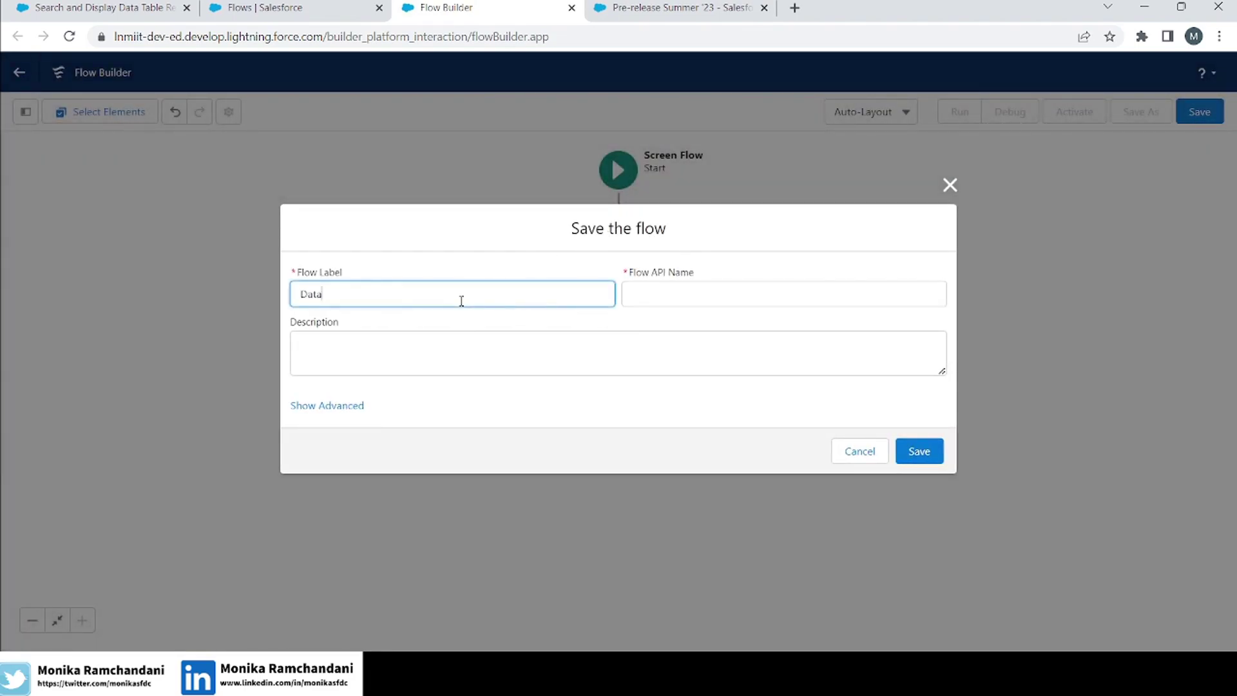
{"action": "type", "text": "Tanle"}
{"action": "type", "text": "ble"}
{"action": "type", "text": " Sa"}
{"action": "key", "text": "BackSpace"}
{"action": "type", "text": "earch Ba"}
{"action": "key", "text": "BackSpace"}
{"action": "key", "text": "BackSpace"}
{"action": "type", "text": "Ba"}
{"action": "key", "text": "Tab"}
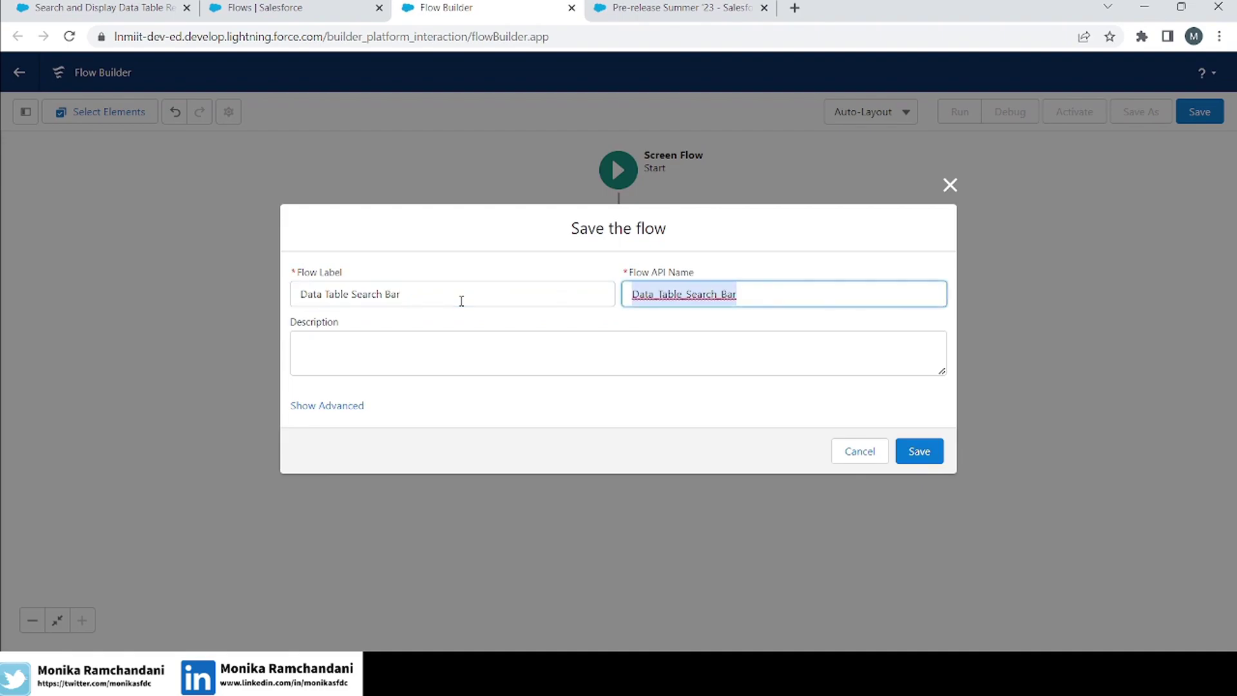
{"action": "left_click", "coordinate": [923, 455]}
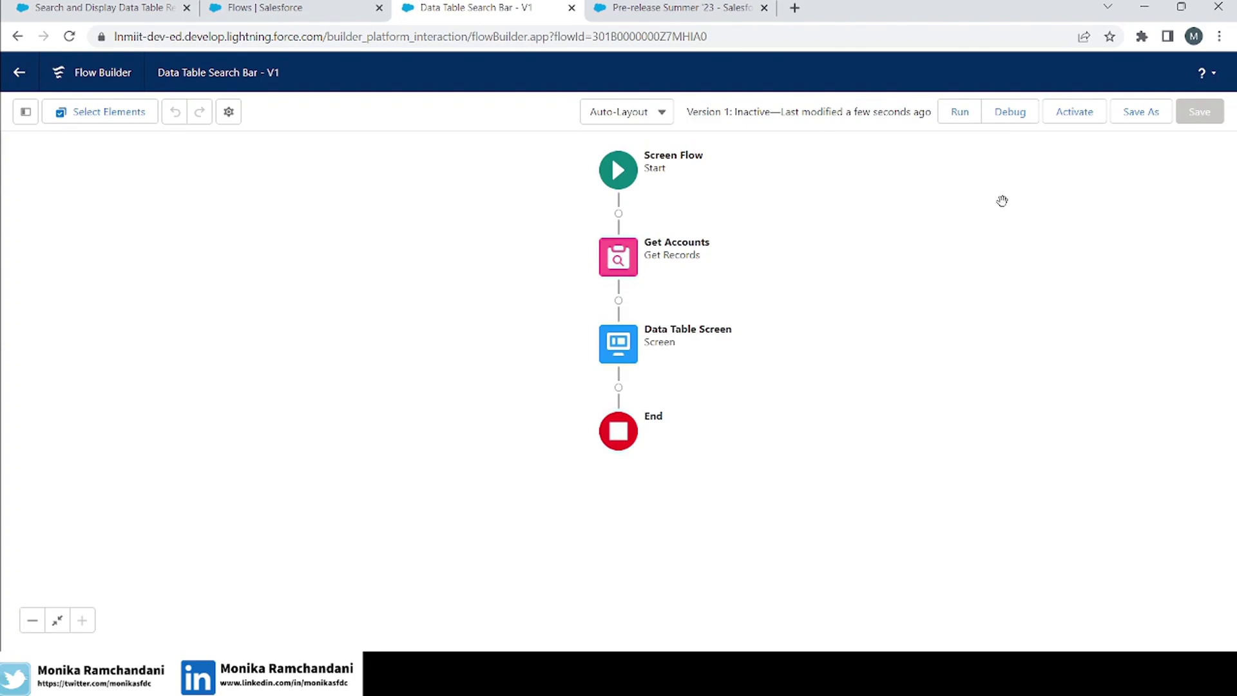
Debug the saved flow with the default debug options
{"action": "left_click", "coordinate": [1009, 116]}
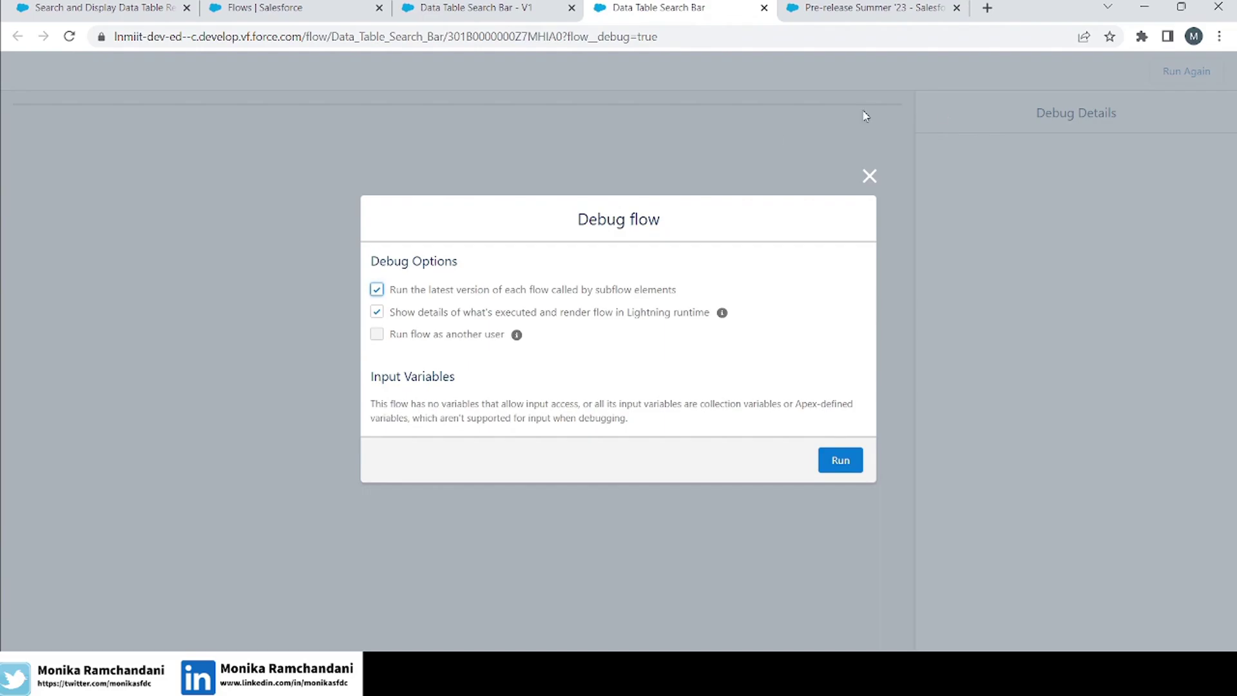
{"action": "left_click", "coordinate": [839, 460]}
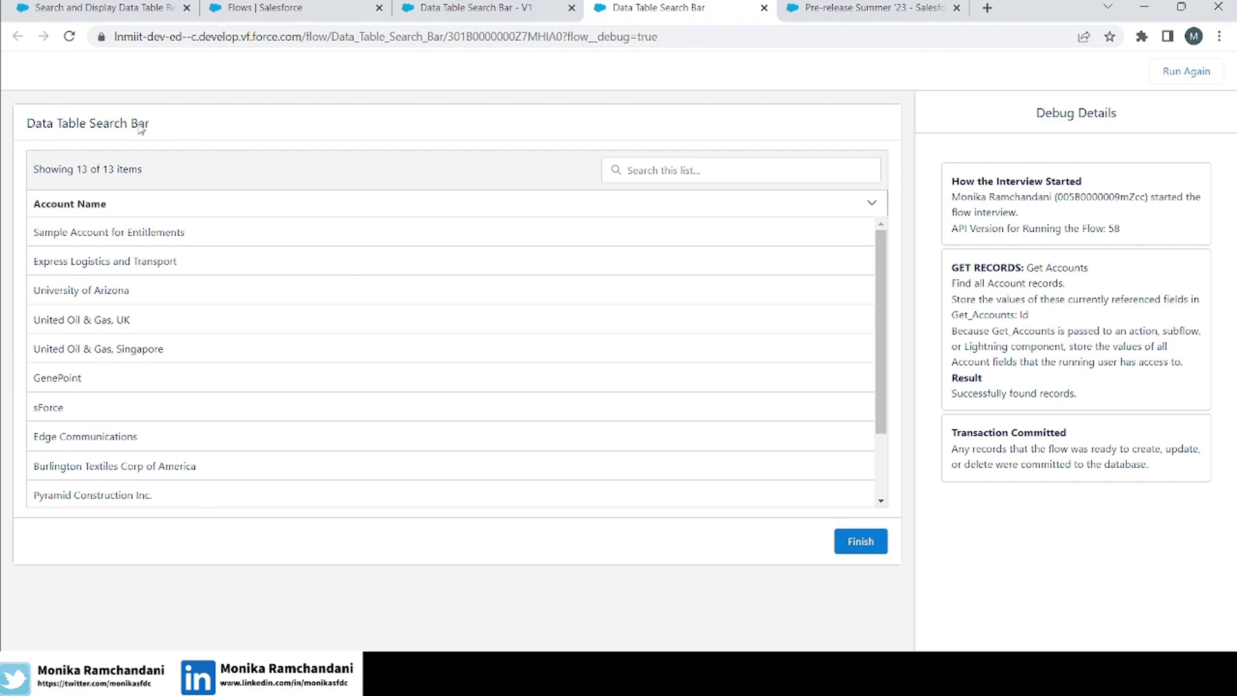
{"action": "left_click_drag", "start_coordinate": [149, 123], "coordinate": [37, 123]}
{"action": "left_click", "coordinate": [159, 116]}
Search the account list for "oil" and examine the matching account names
{"action": "left_click_drag", "start_coordinate": [34, 169], "coordinate": [744, 172]}
{"action": "left_click", "coordinate": [635, 181]}
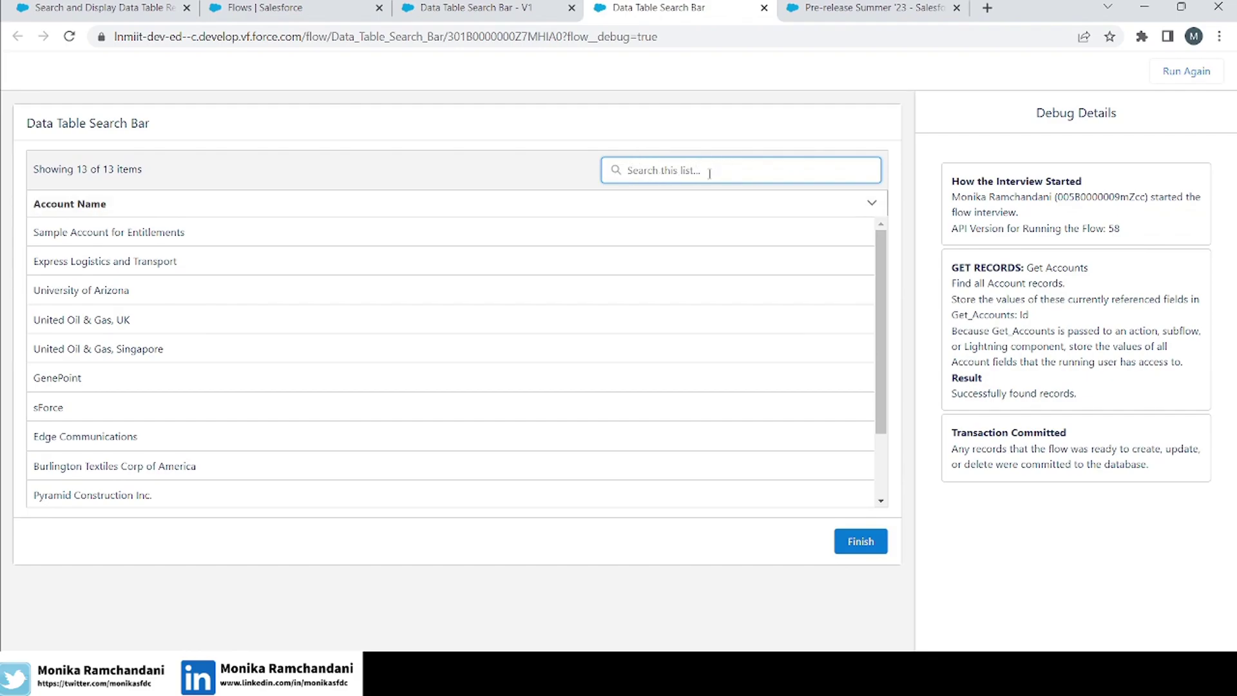
{"action": "type", "text": "oil"}
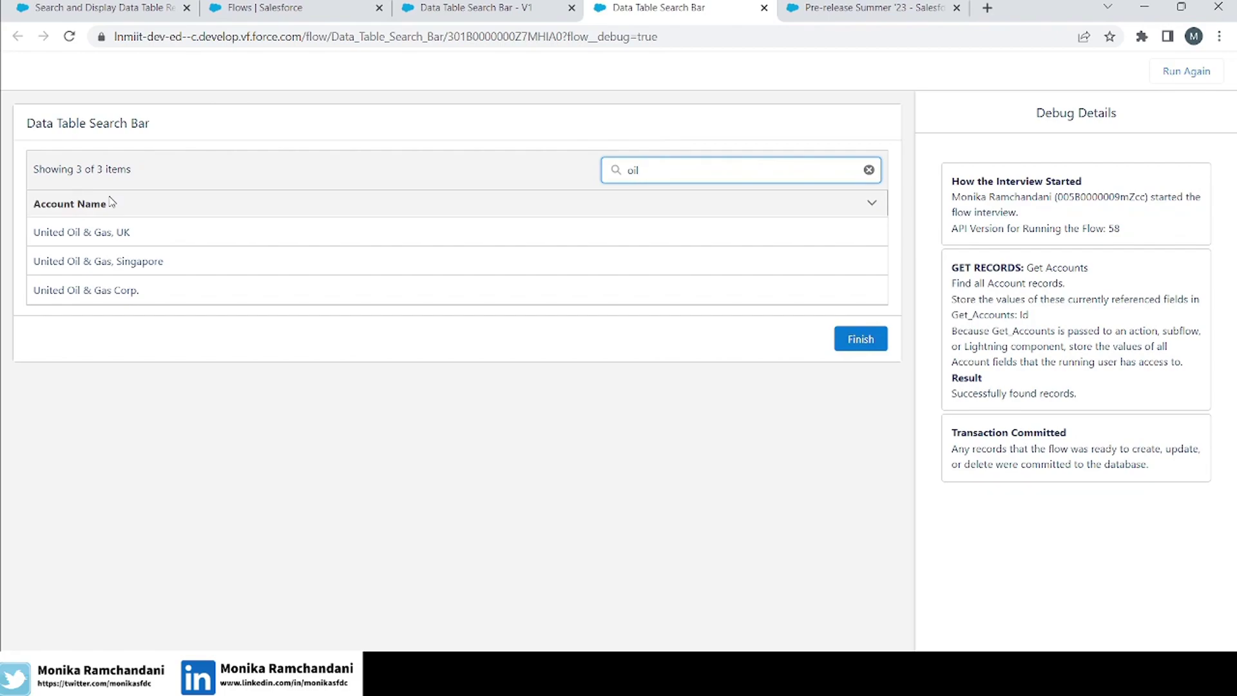
{"action": "left_click", "coordinate": [70, 236]}
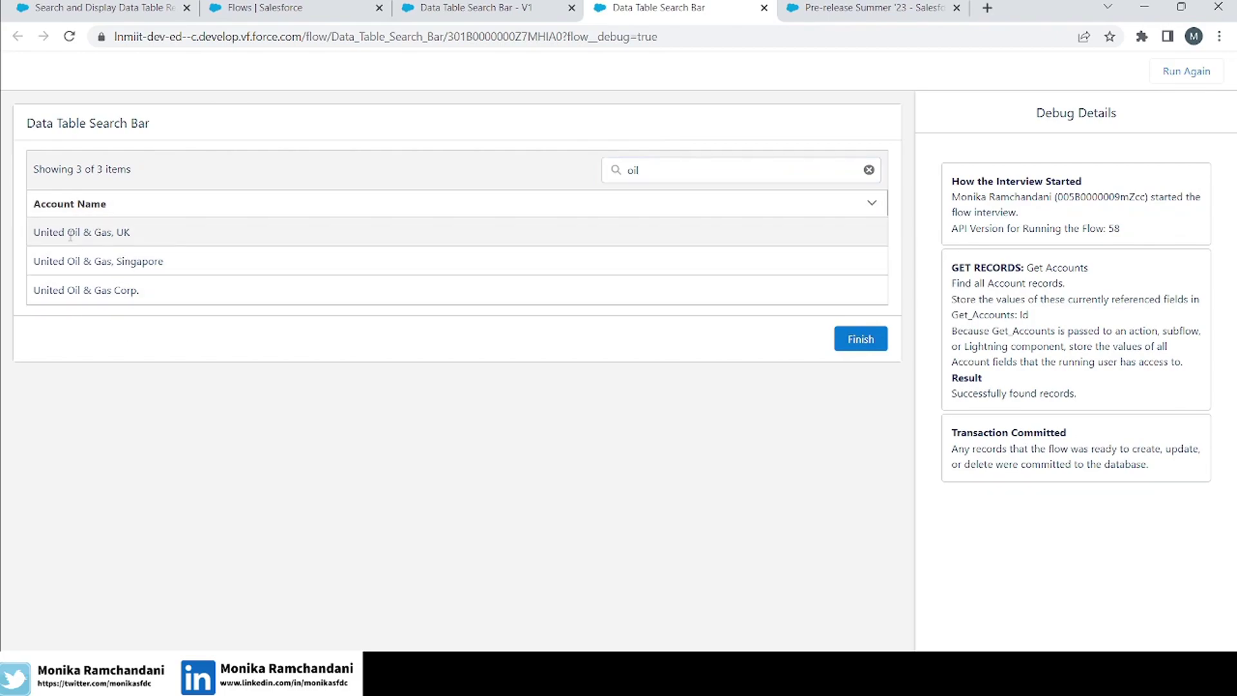
{"action": "left_click", "coordinate": [71, 236]}
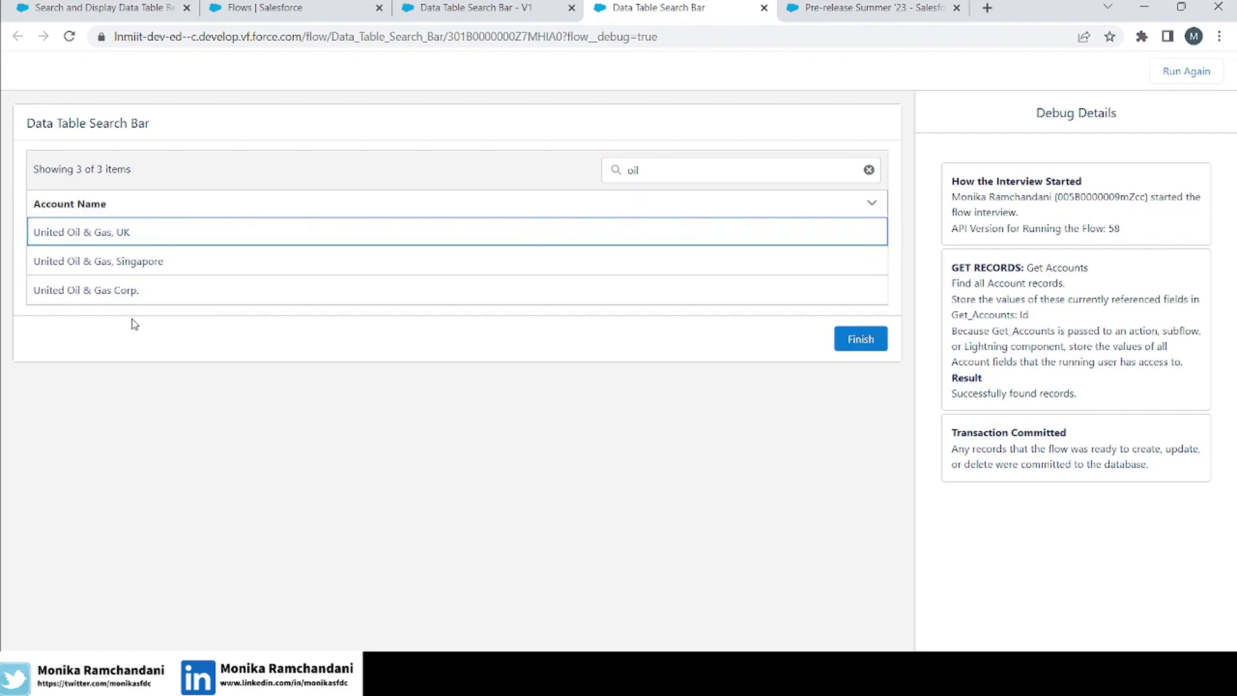
{"action": "left_click", "coordinate": [74, 233]}
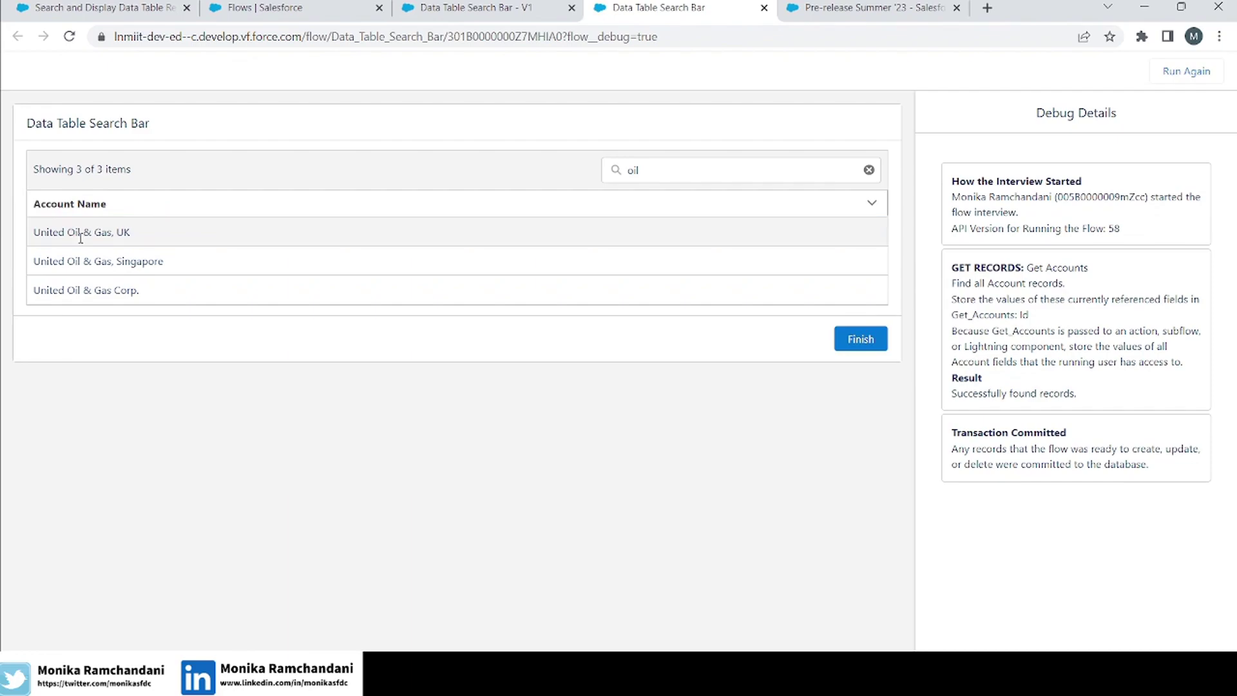
{"action": "left_click", "coordinate": [74, 233]}
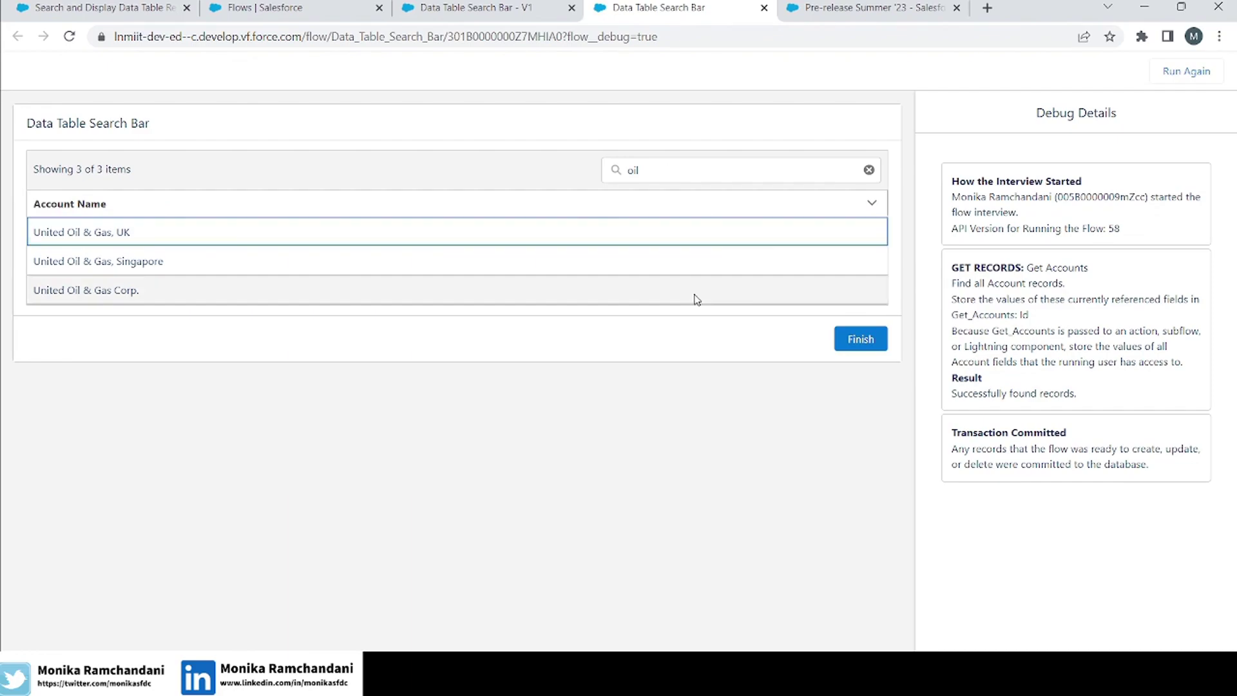
Check the item count shown above the filtered account list
{"action": "left_click", "coordinate": [181, 167]}
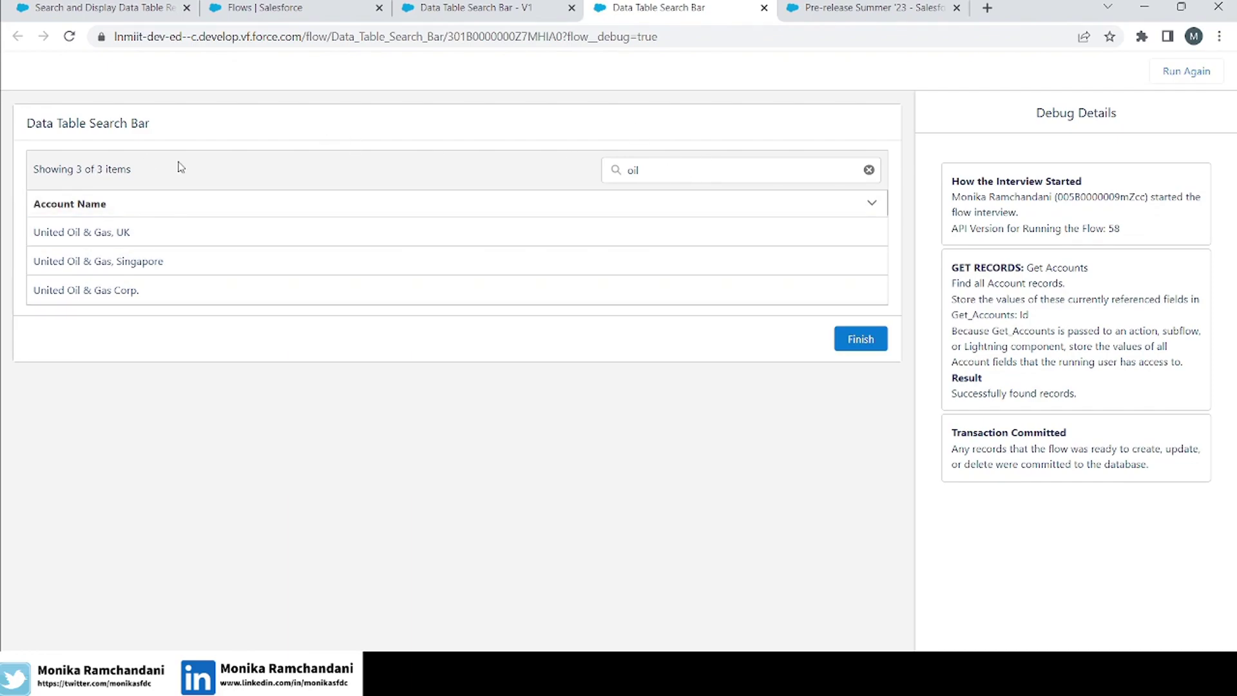
{"action": "left_click_drag", "start_coordinate": [169, 176], "coordinate": [36, 177]}
{"action": "left_click", "coordinate": [91, 187]}
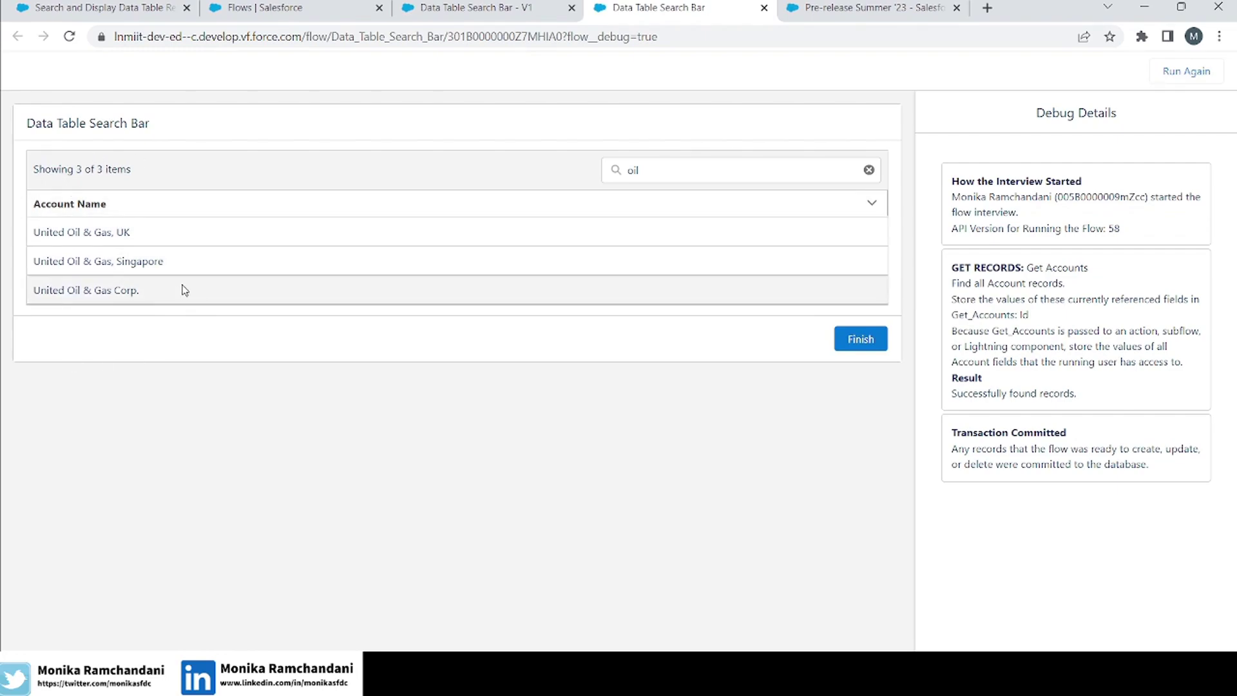
{"action": "left_click_drag", "start_coordinate": [132, 170], "coordinate": [78, 167]}
{"action": "left_click", "coordinate": [149, 169]}
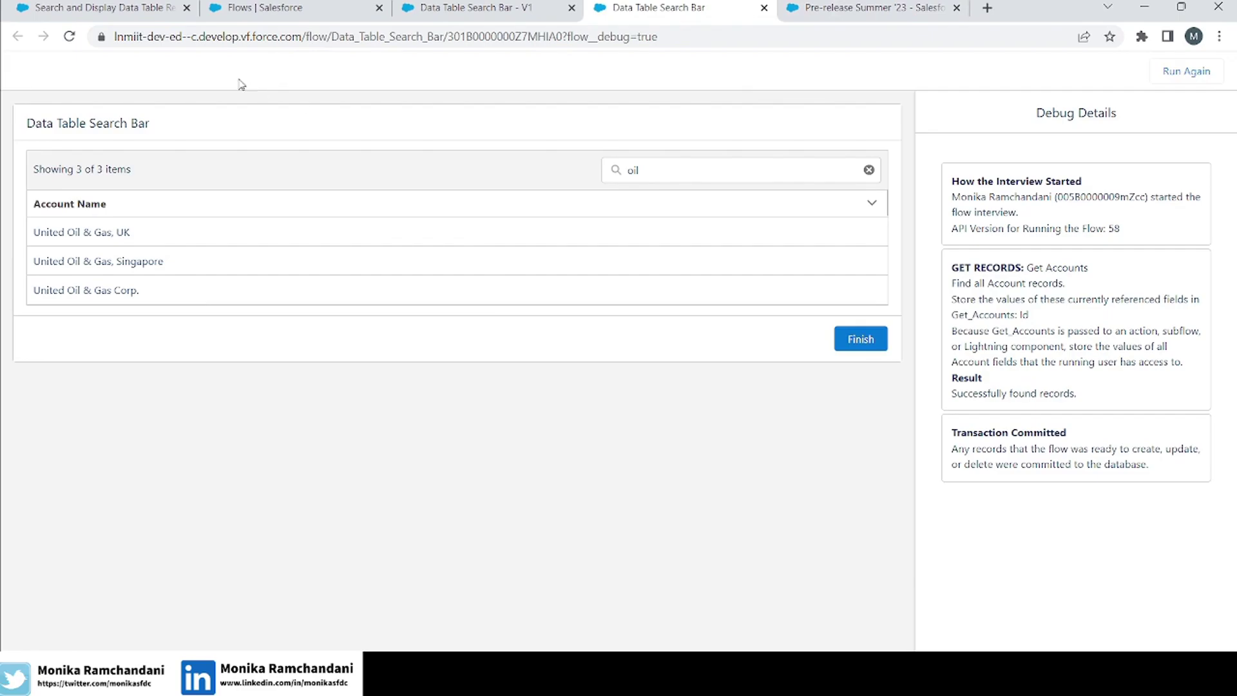
Review the release note's paragraph on the search result limit and the number of records initially displayed
{"action": "left_click", "coordinate": [120, 8]}
{"action": "left_click", "coordinate": [921, 411]}
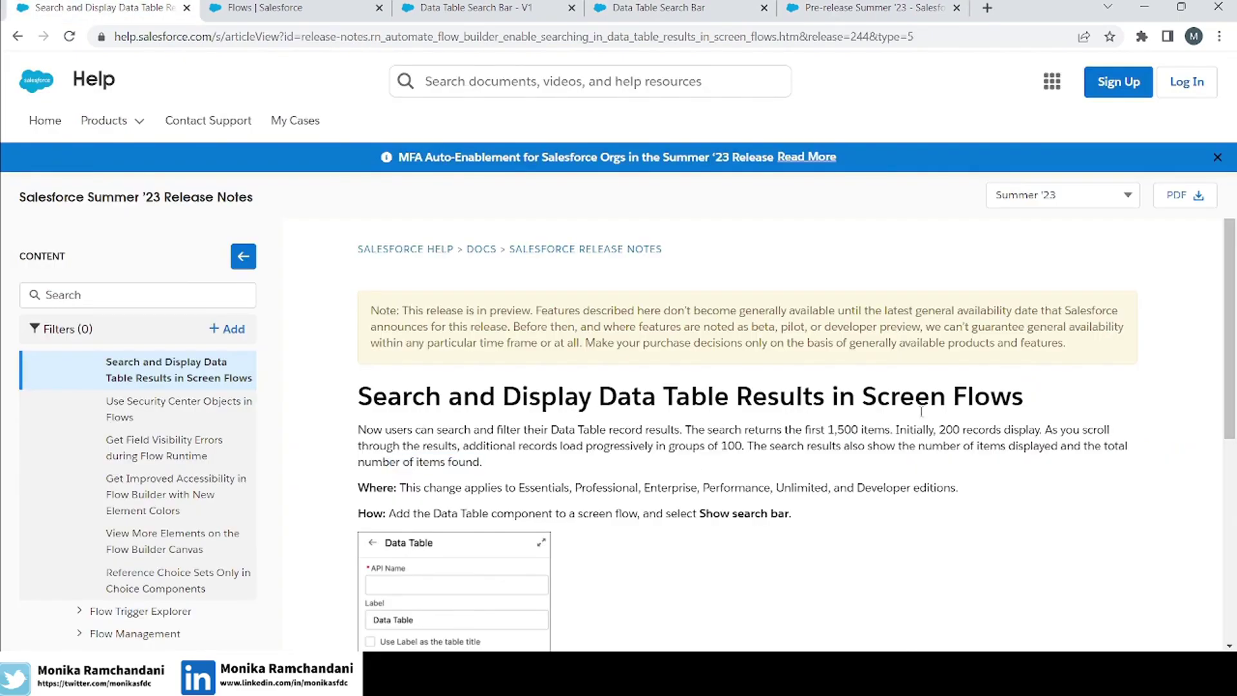
{"action": "left_click_drag", "start_coordinate": [686, 429], "coordinate": [1043, 429]}
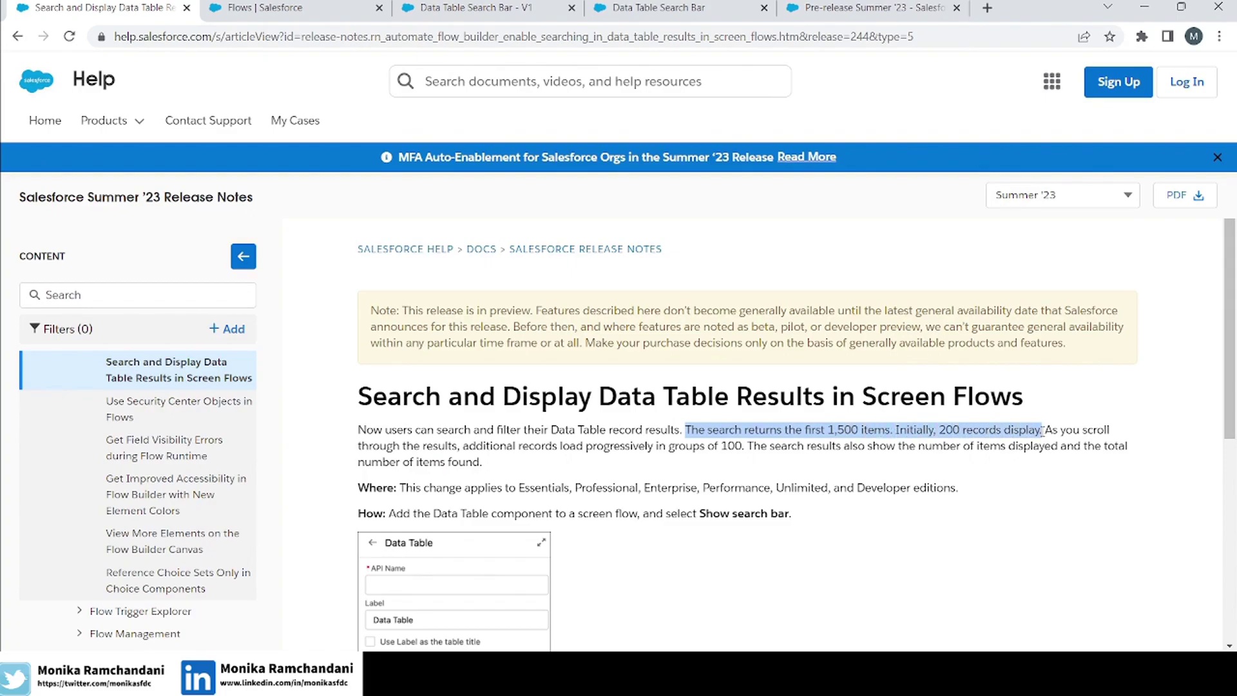
{"action": "left_click", "coordinate": [1043, 430]}
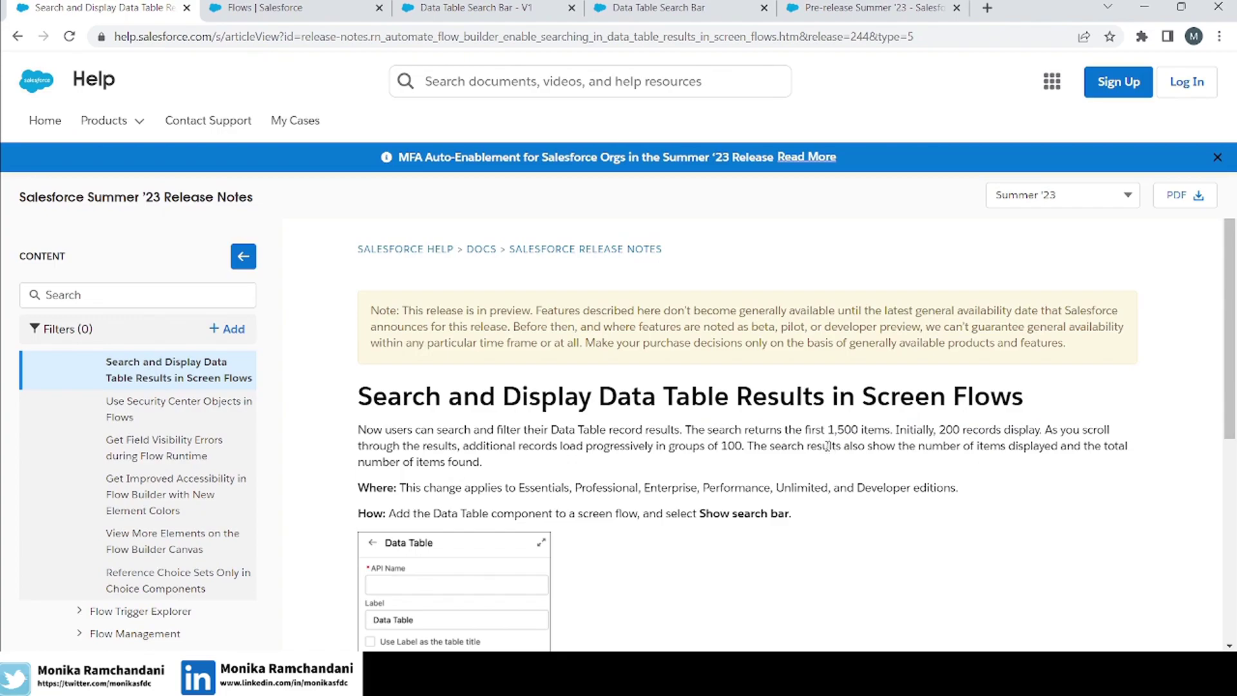
Return to the debug run and examine the displayed and total item counts for the filtered accounts
{"action": "left_click", "coordinate": [657, 6]}
{"action": "left_click", "coordinate": [700, 172]}
{"action": "left_click_drag", "start_coordinate": [132, 169], "coordinate": [74, 165]}
{"action": "left_click", "coordinate": [130, 168]}
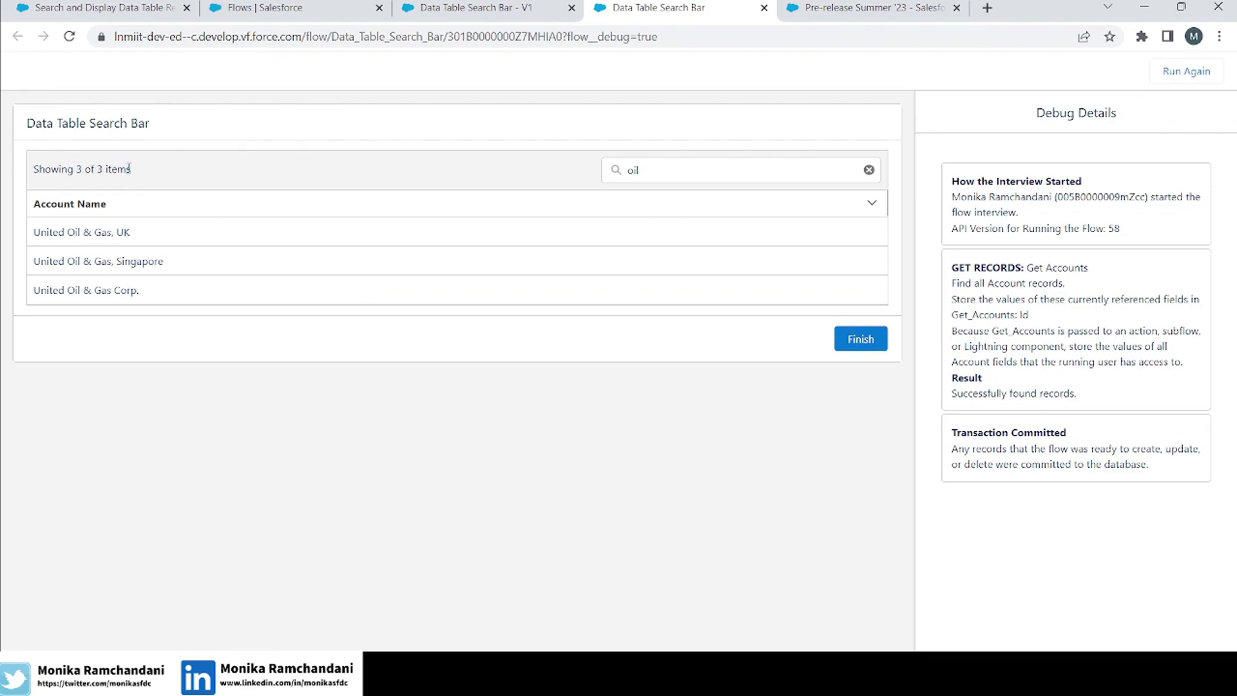
{"action": "double_click", "coordinate": [79, 169]}
{"action": "left_click_drag", "start_coordinate": [80, 169], "coordinate": [136, 176]}
{"action": "left_click", "coordinate": [95, 182]}
{"action": "left_click_drag", "start_coordinate": [80, 170], "coordinate": [27, 174]}
{"action": "left_click", "coordinate": [135, 176]}
{"action": "triple_click", "coordinate": [136, 176]}
{"action": "left_click", "coordinate": [135, 176]}
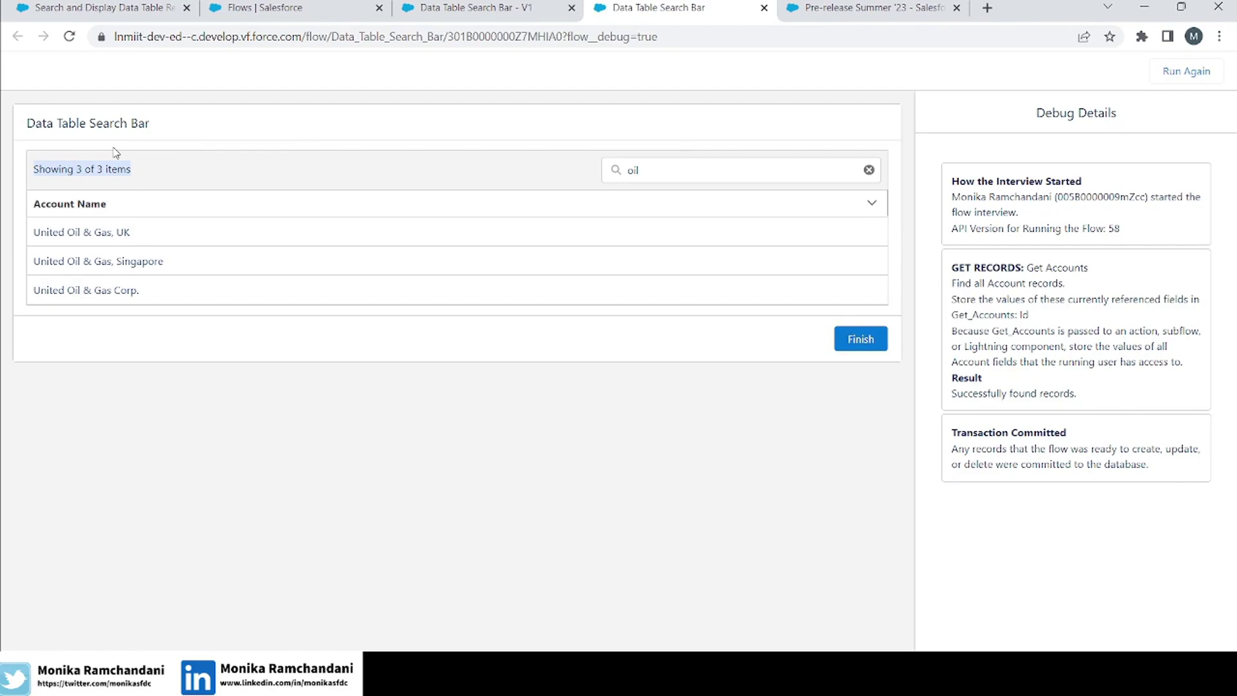
Clear the search term to list all accounts again
{"action": "left_click", "coordinate": [663, 177]}
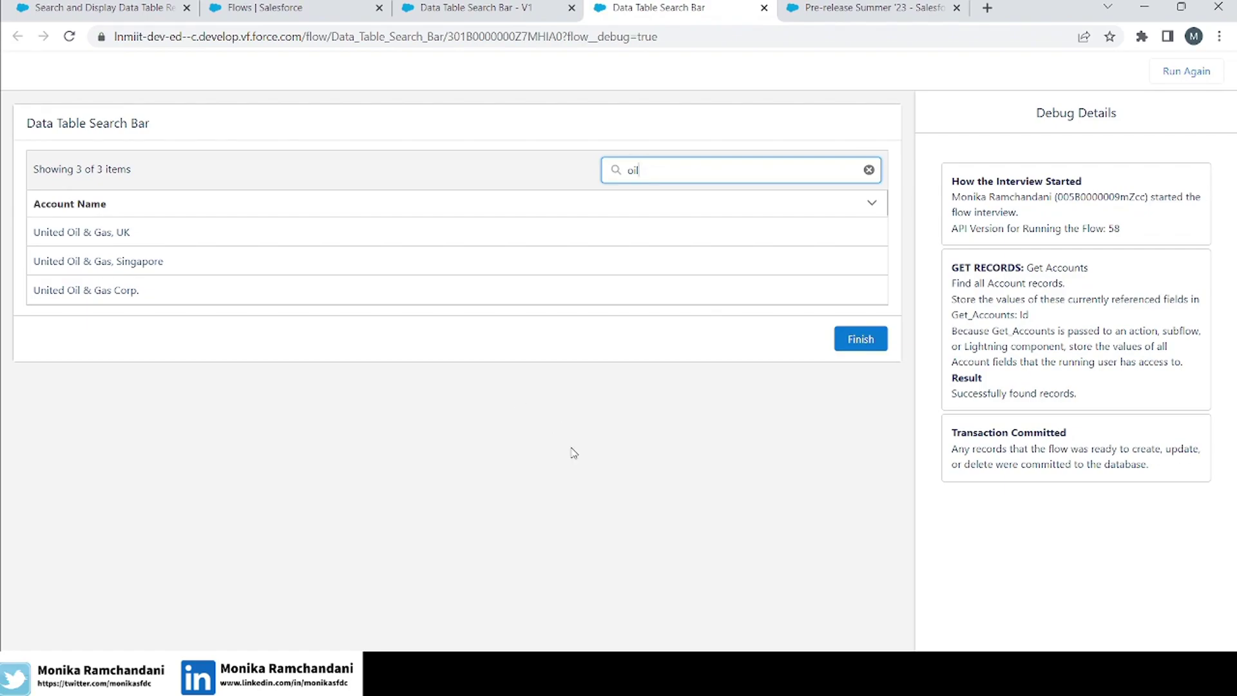
{"action": "key", "text": "BackSpace"}
{"action": "key", "text": "BackSpace"}
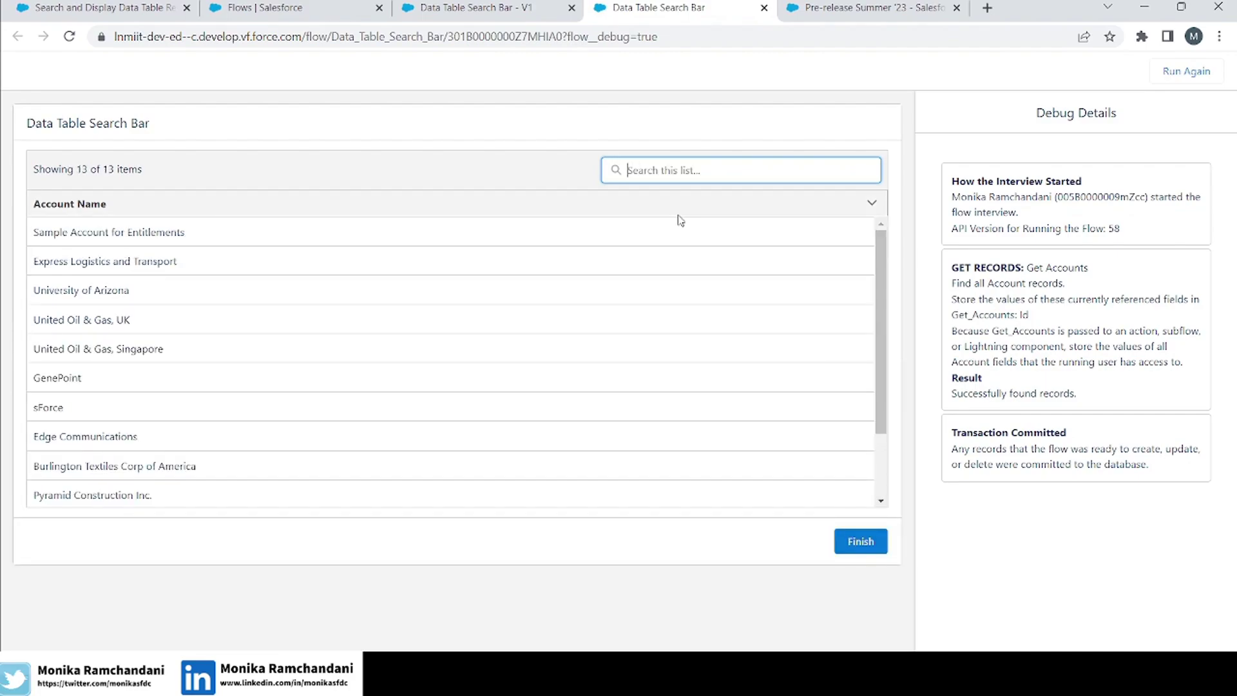
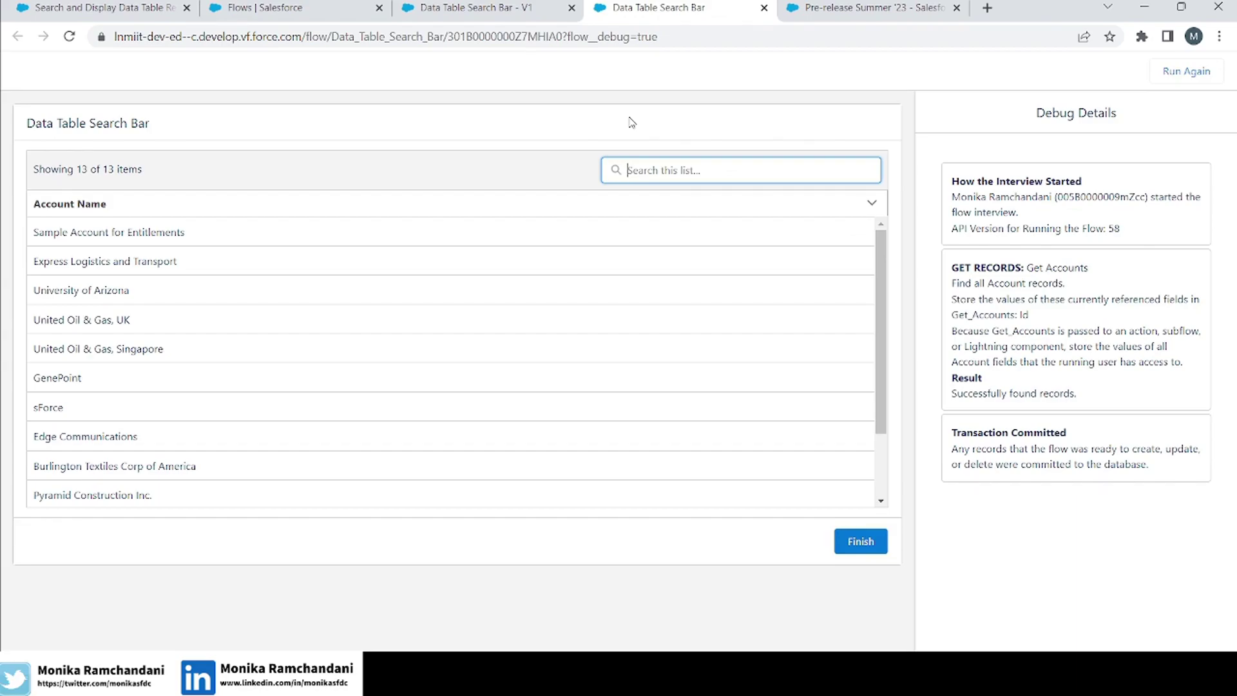
{"action": "left_click", "coordinate": [654, 174]}
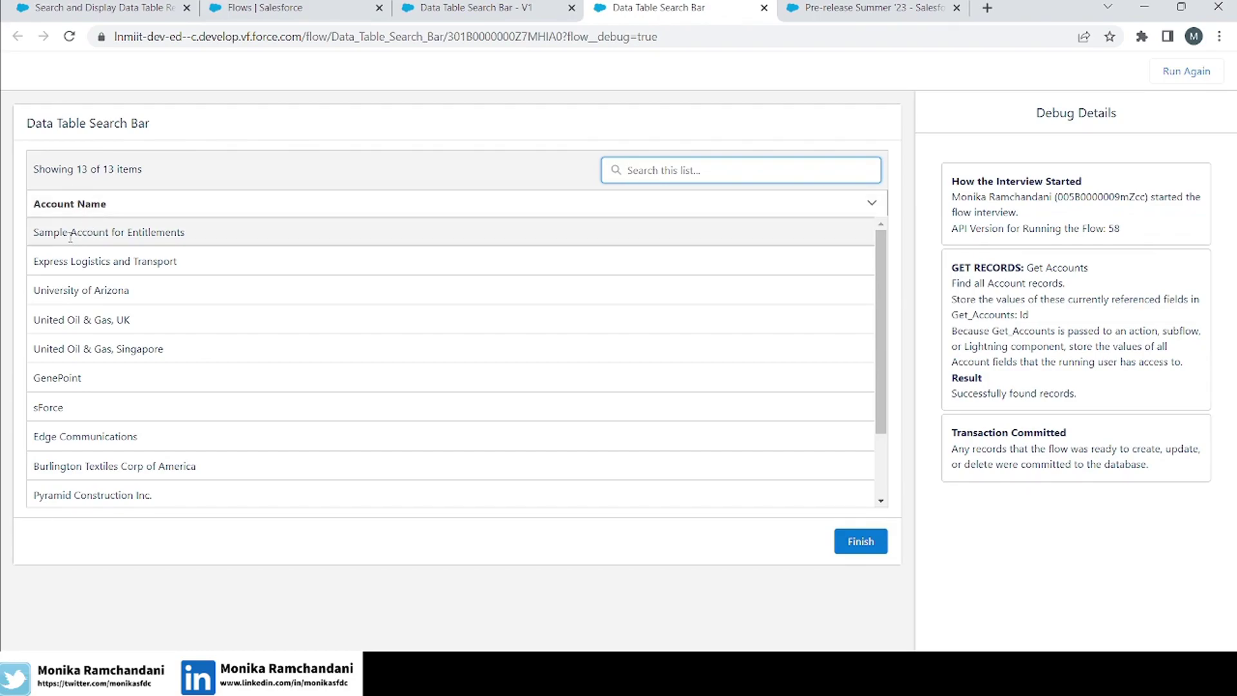
{"action": "key", "text": "Tab"}
{"action": "left_click_drag", "start_coordinate": [35, 230], "coordinate": [179, 234]}
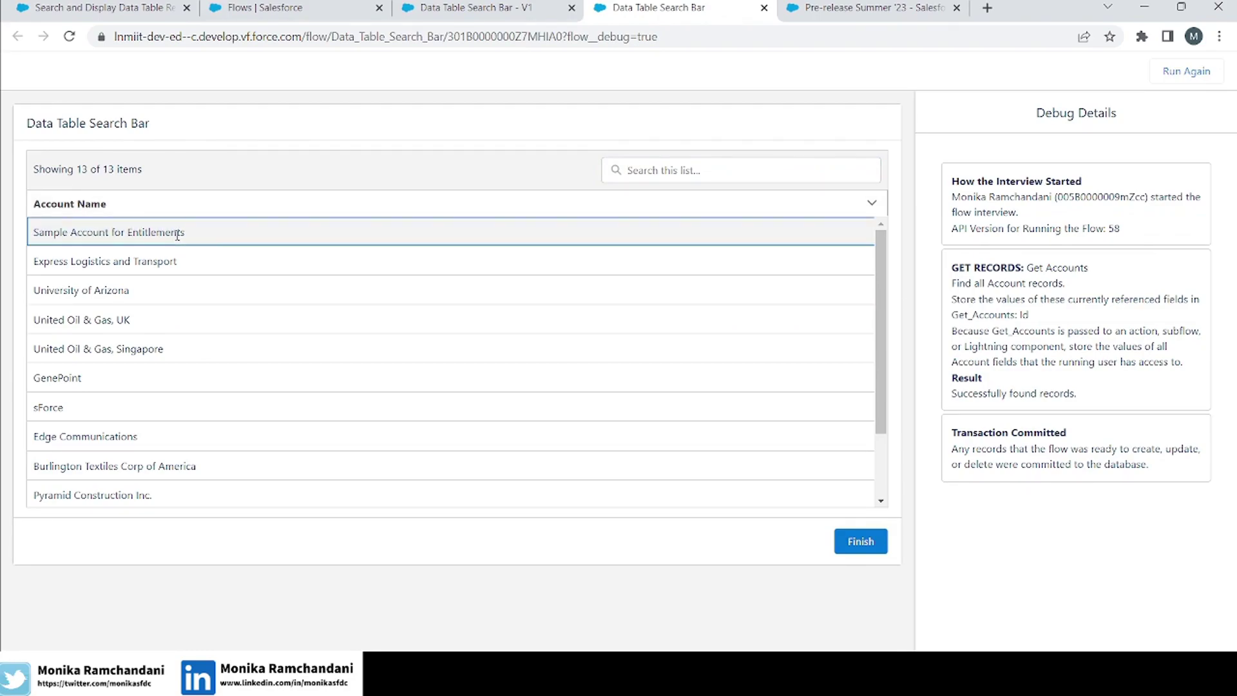
{"action": "double_click", "coordinate": [96, 233]}
{"action": "left_click", "coordinate": [752, 165]}
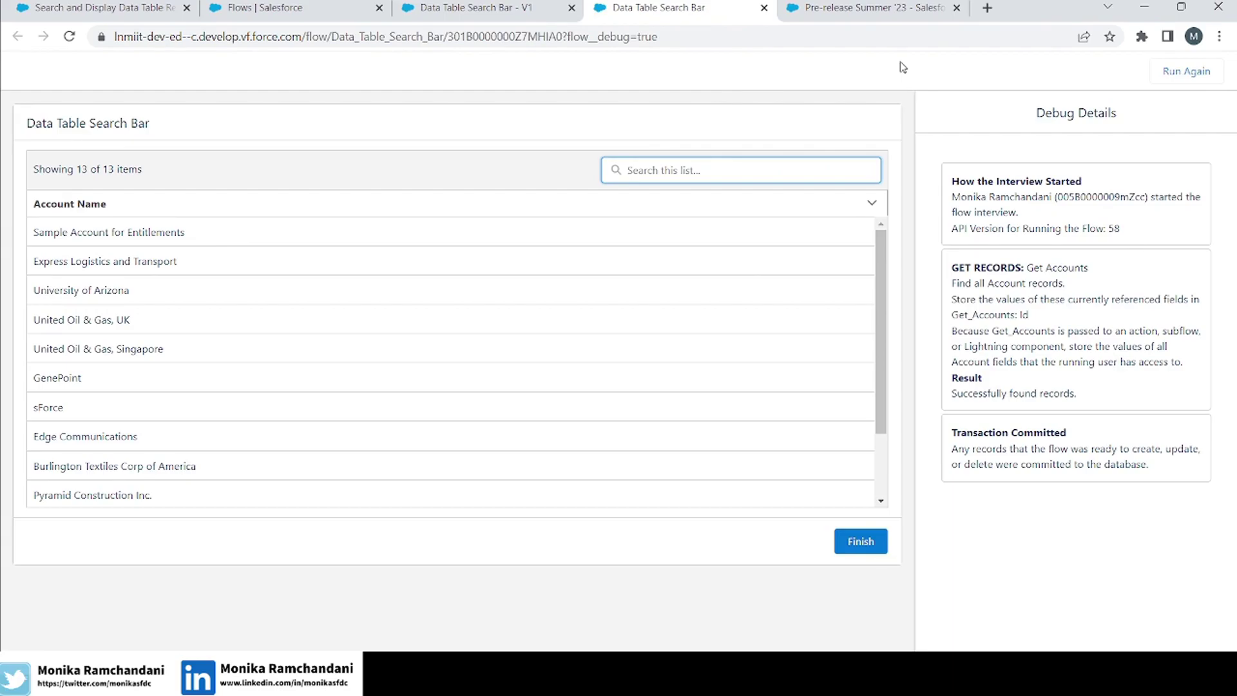
View the Summer '23 pre-release sign-up page and return to the debug run
{"action": "left_click", "coordinate": [873, 10]}
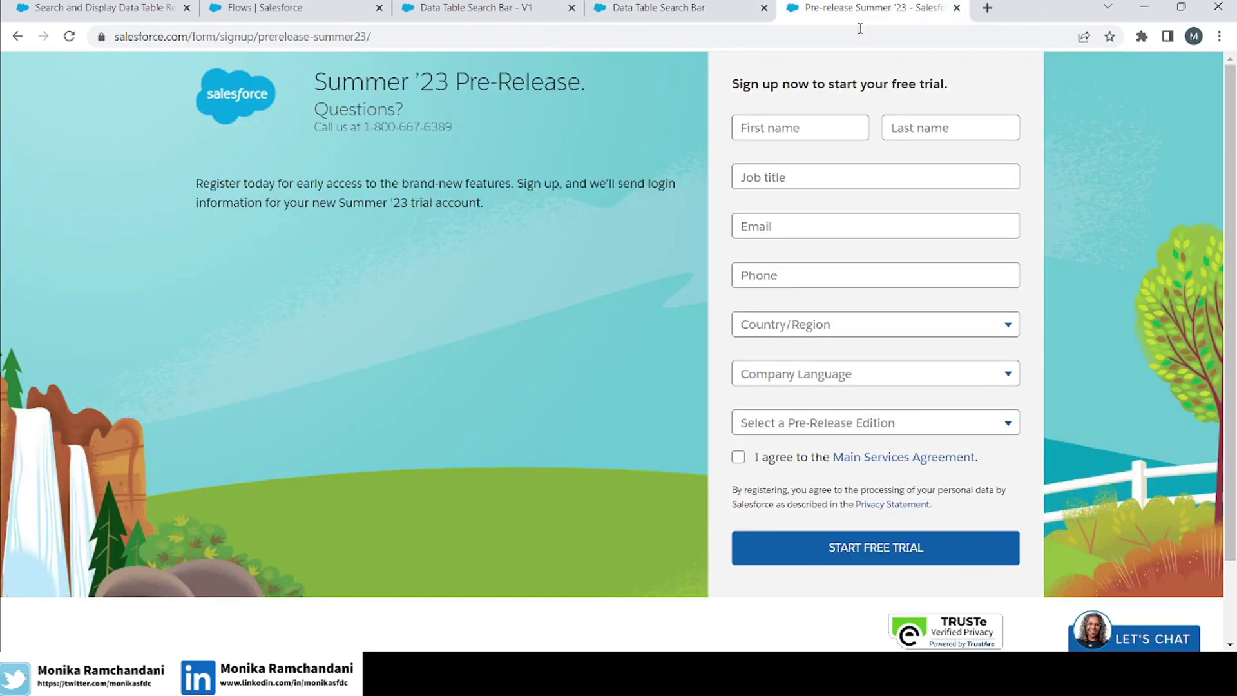
{"action": "left_click", "coordinate": [616, 9]}
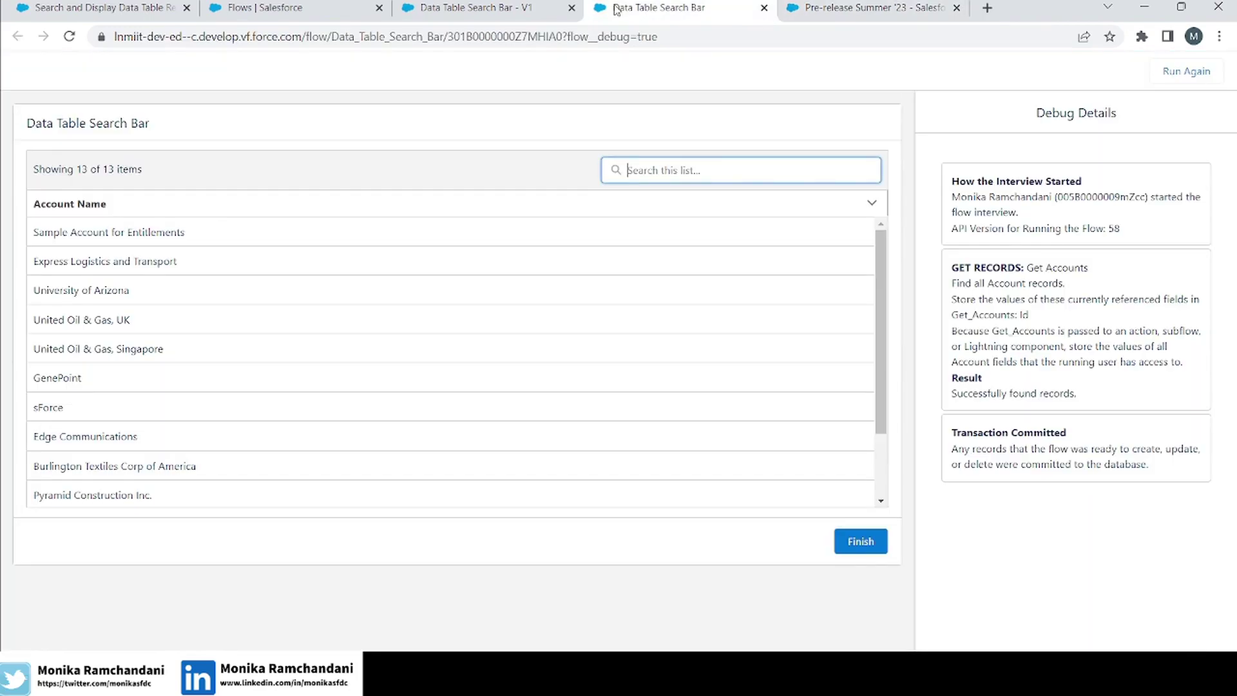